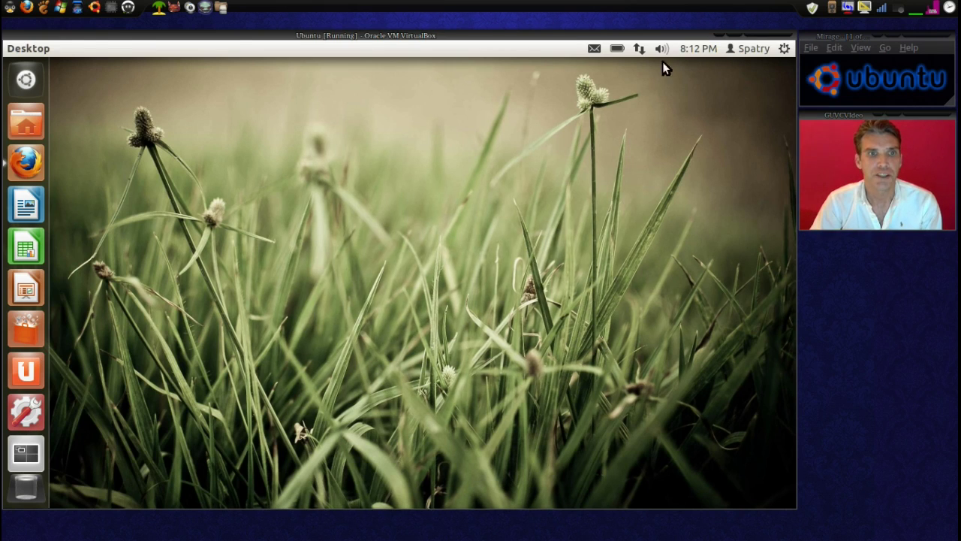
- Open the desktop's appearance settings and switch the interface theme to Ambiance
{"action": "mouse_move", "coordinate": [401, 51]}
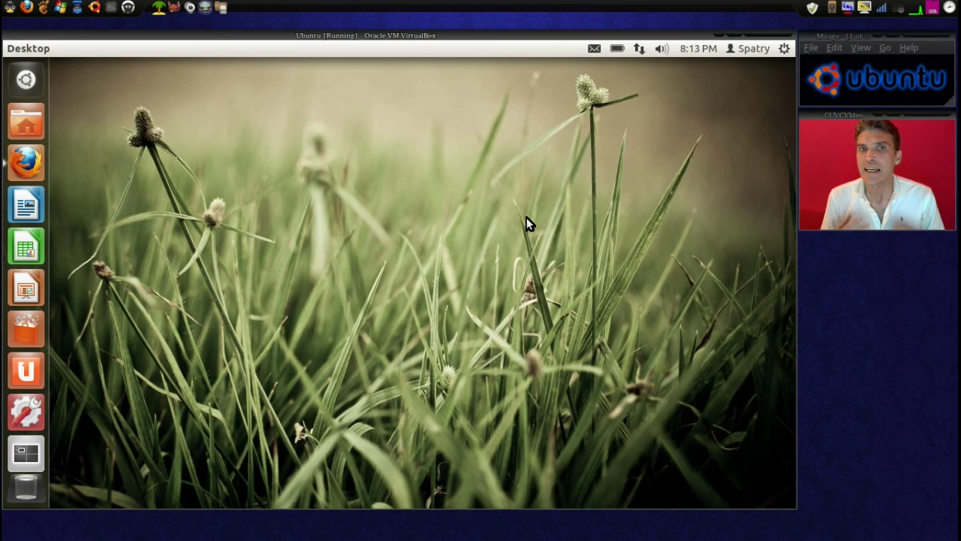
{"action": "right_click", "coordinate": [231, 156]}
{"action": "left_click", "coordinate": [276, 258]}
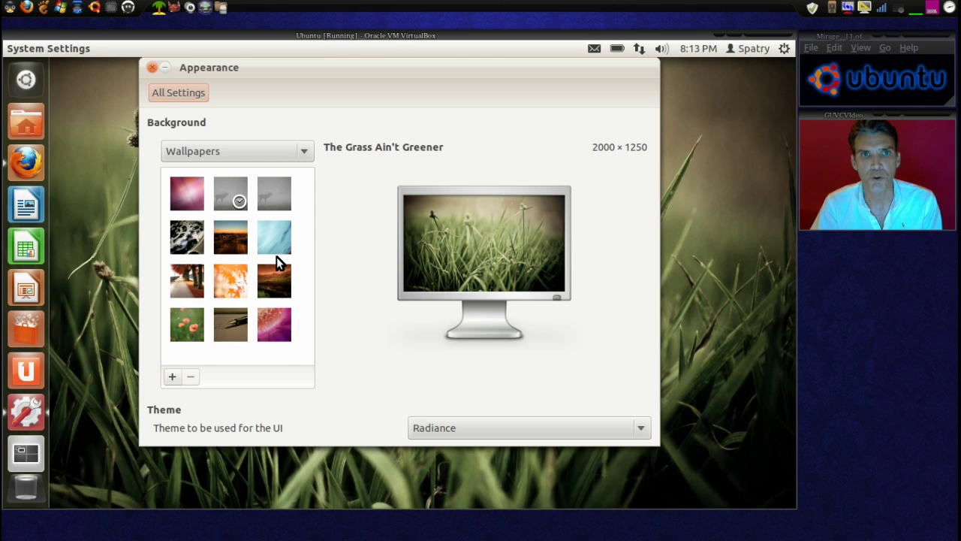
{"action": "left_click_drag", "start_coordinate": [340, 73], "coordinate": [343, 97]}
{"action": "left_click", "coordinate": [505, 456]}
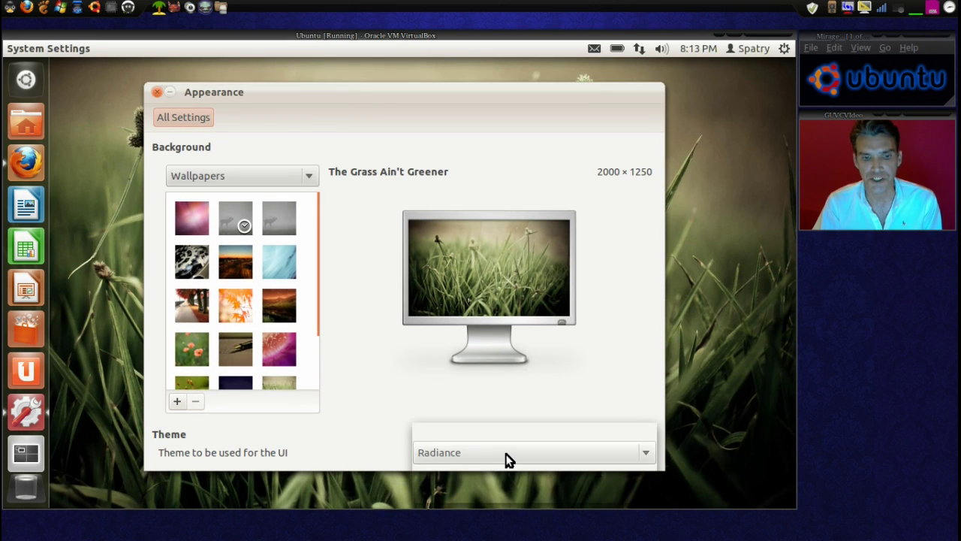
{"action": "left_click", "coordinate": [645, 456]}
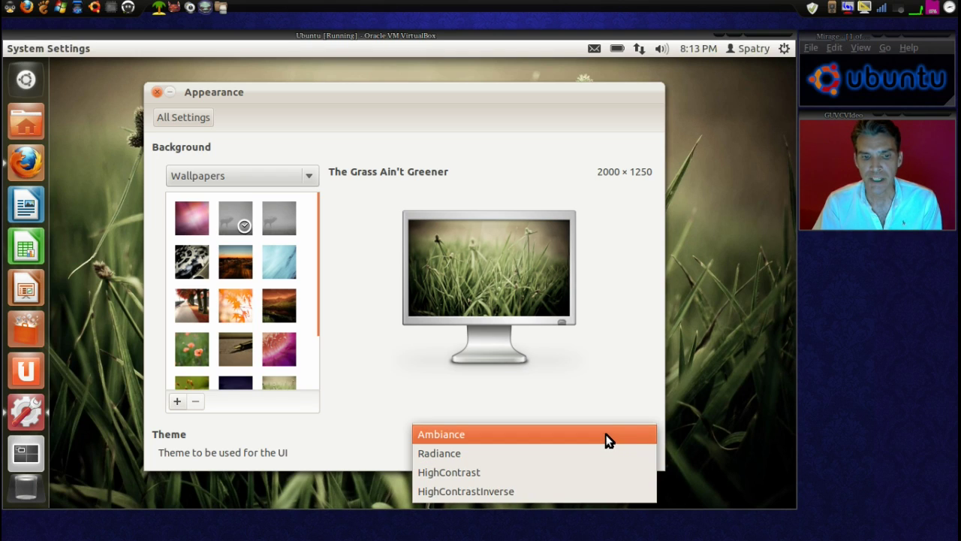
{"action": "key", "text": "Escape"}
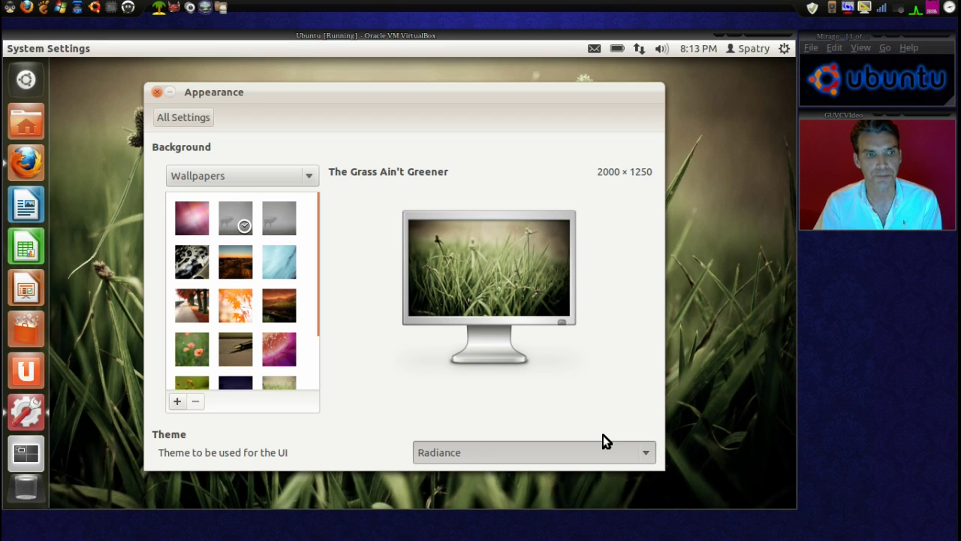
- Set the desktop background to the Ubuntu wallpaper and review the available interface themes
{"action": "left_click", "coordinate": [183, 215]}
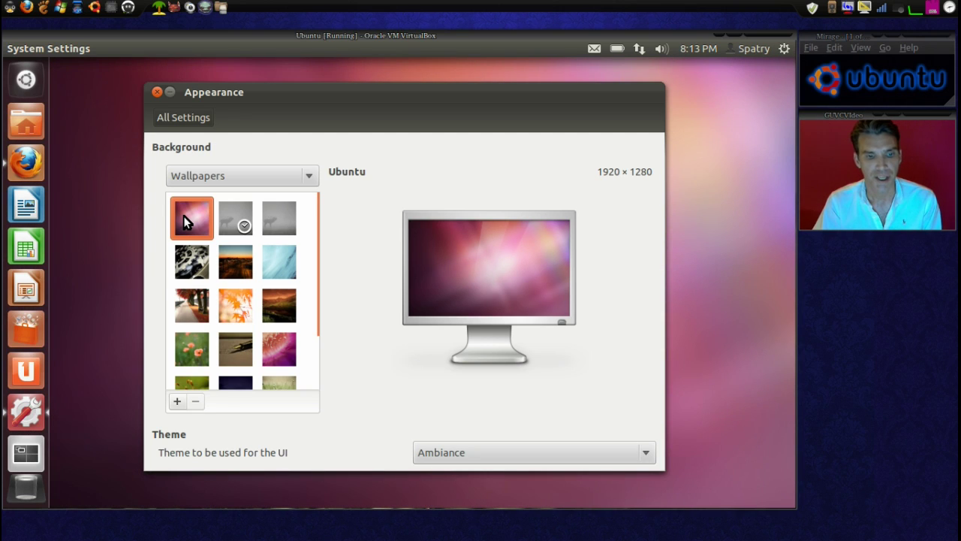
{"action": "mouse_move", "coordinate": [528, 100]}
{"action": "left_mouse_down"}
{"action": "mouse_move", "coordinate": [564, 93]}
{"action": "mouse_move", "coordinate": [526, 100]}
{"action": "left_mouse_up"}
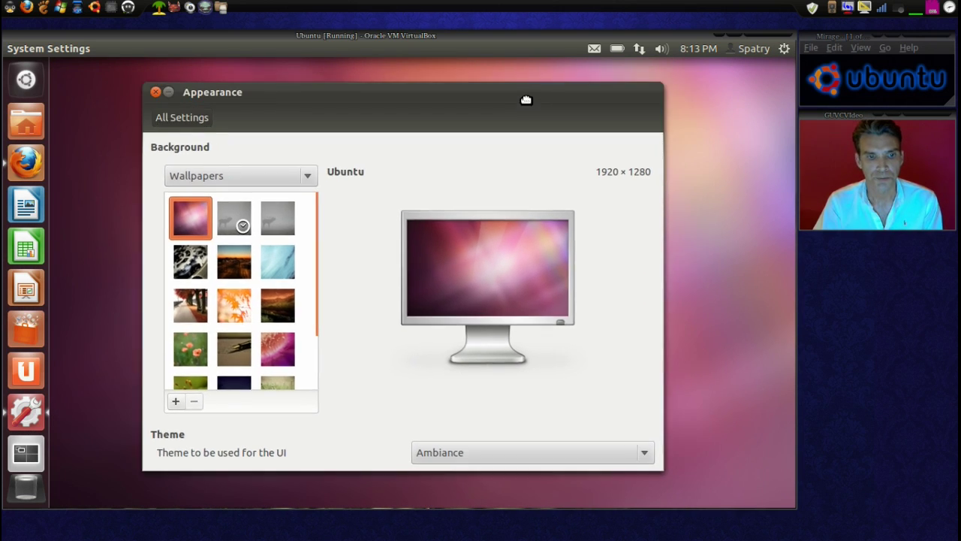
{"action": "left_click", "coordinate": [614, 450]}
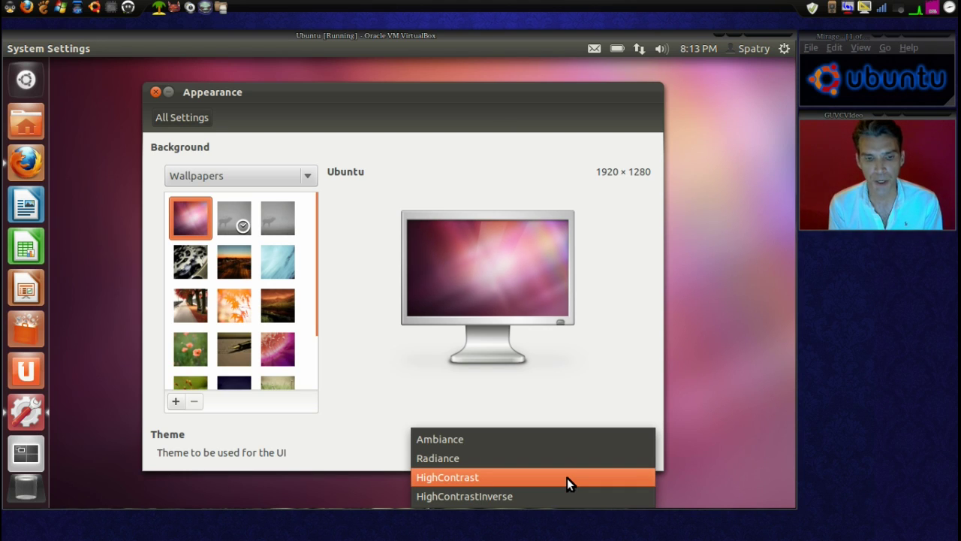
{"action": "left_click", "coordinate": [600, 347]}
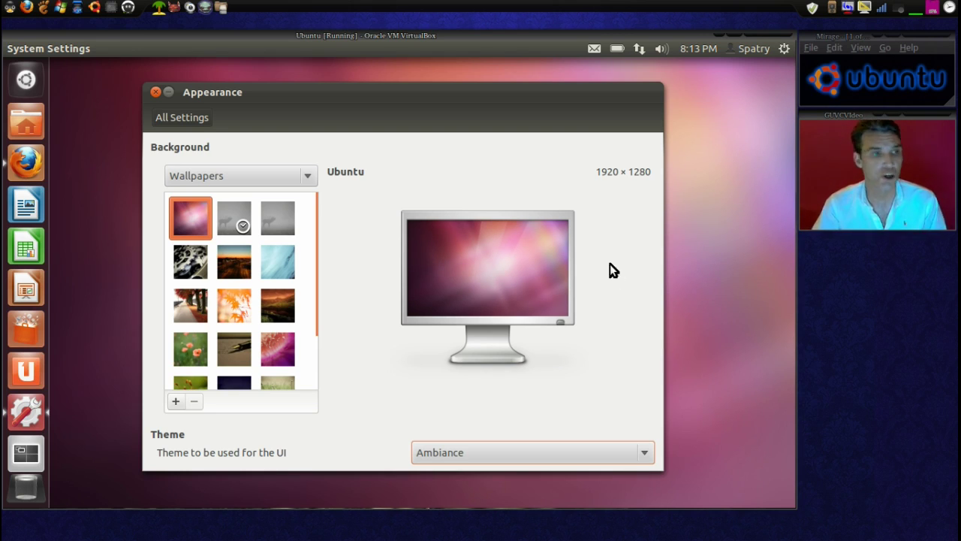
- Search the Dash for "terminal" and pin Terminal to the launcher just above the home folder
{"action": "left_click", "coordinate": [25, 80]}
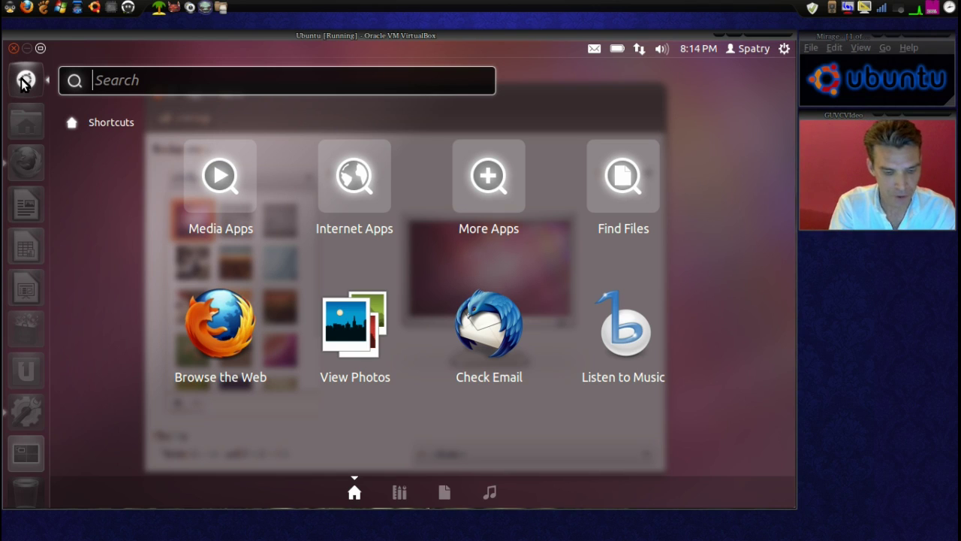
{"action": "type", "text": "terminal"}
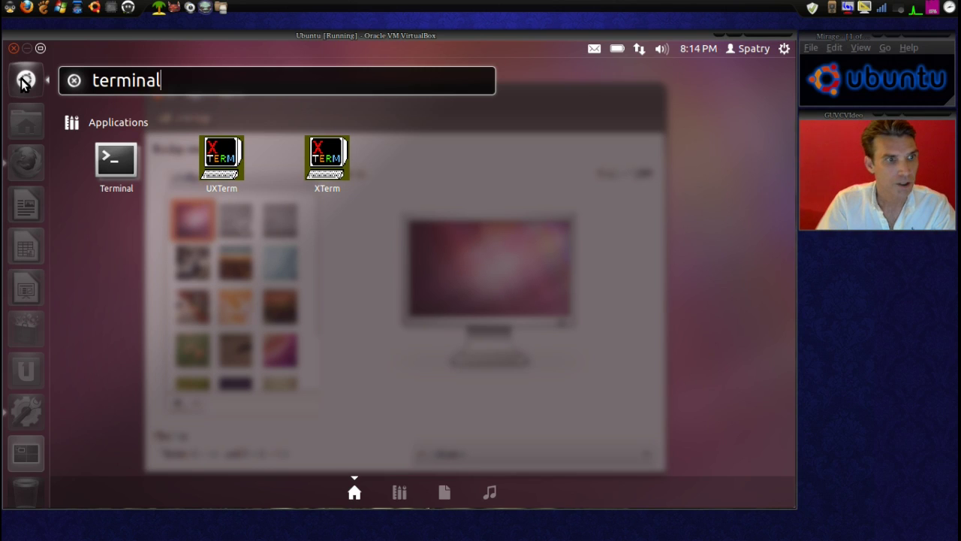
{"action": "left_click_drag", "start_coordinate": [134, 160], "coordinate": [27, 122]}
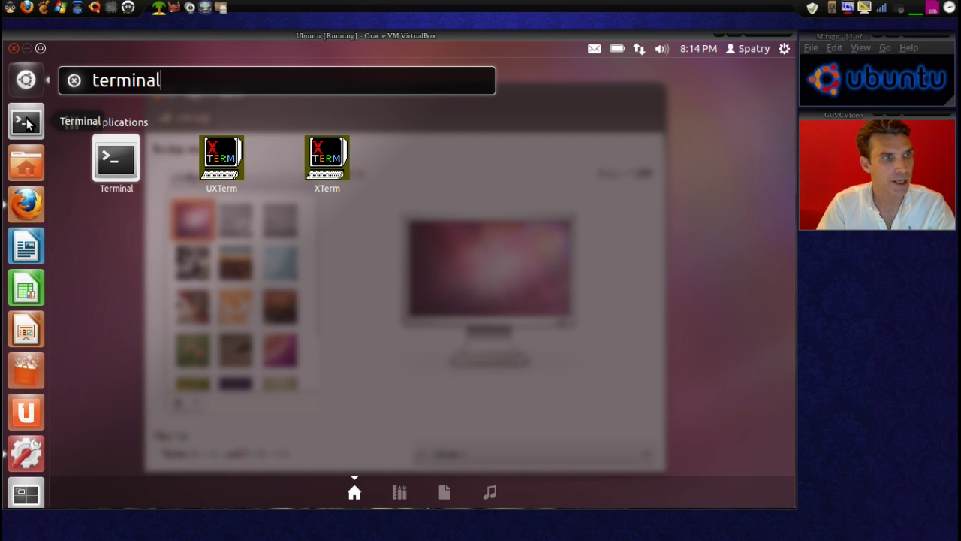
{"action": "left_click", "coordinate": [13, 50]}
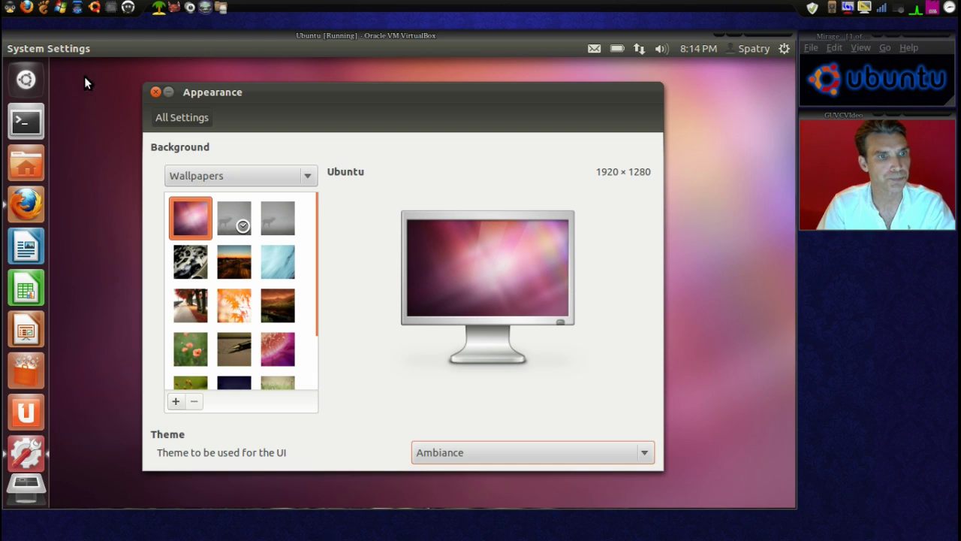
- Close the Appearance settings and launch Terminal, moving its window away from the launcher
{"action": "left_click", "coordinate": [155, 91]}
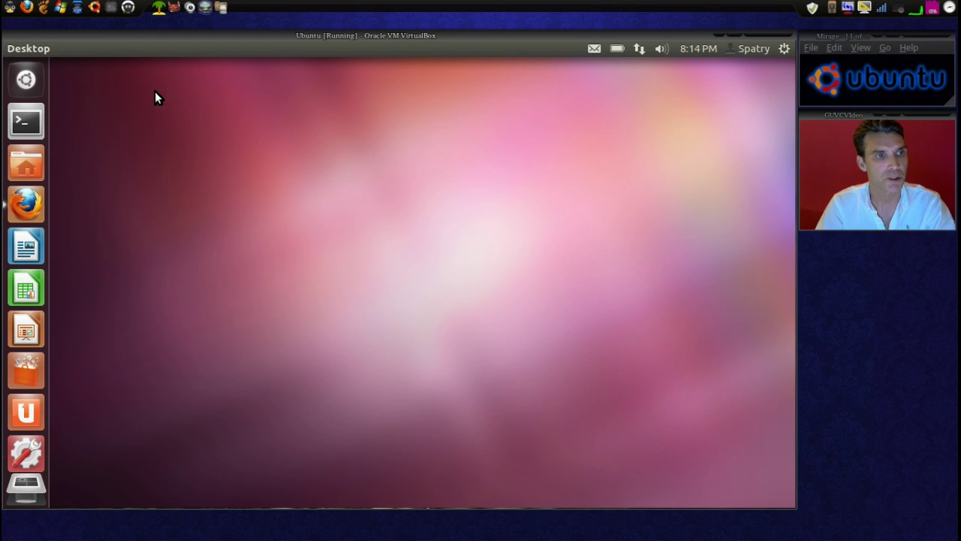
{"action": "left_click", "coordinate": [26, 122]}
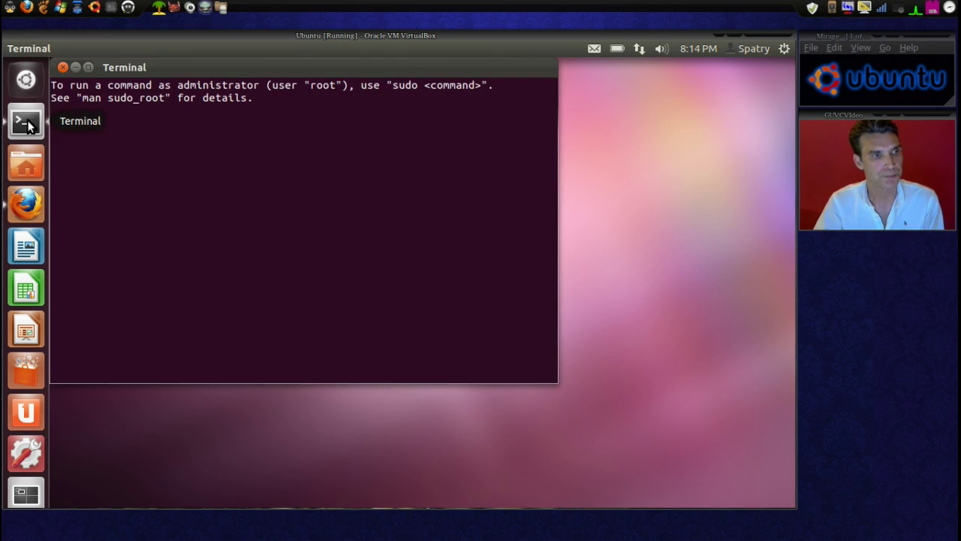
{"action": "left_click_drag", "start_coordinate": [148, 70], "coordinate": [214, 84]}
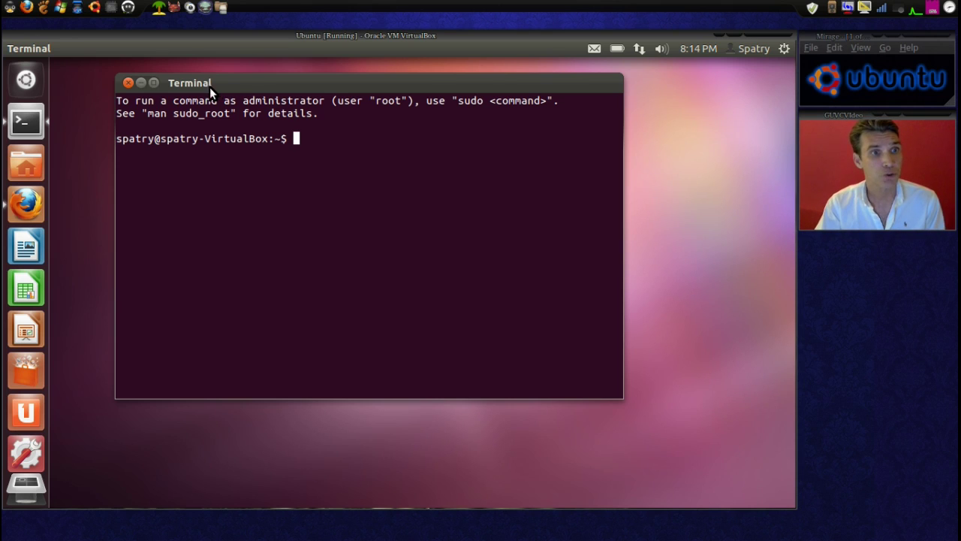
- Open the preferences of the terminal's Default profile and move the dialog so the prompt stays visible
{"action": "mouse_move", "coordinate": [121, 46]}
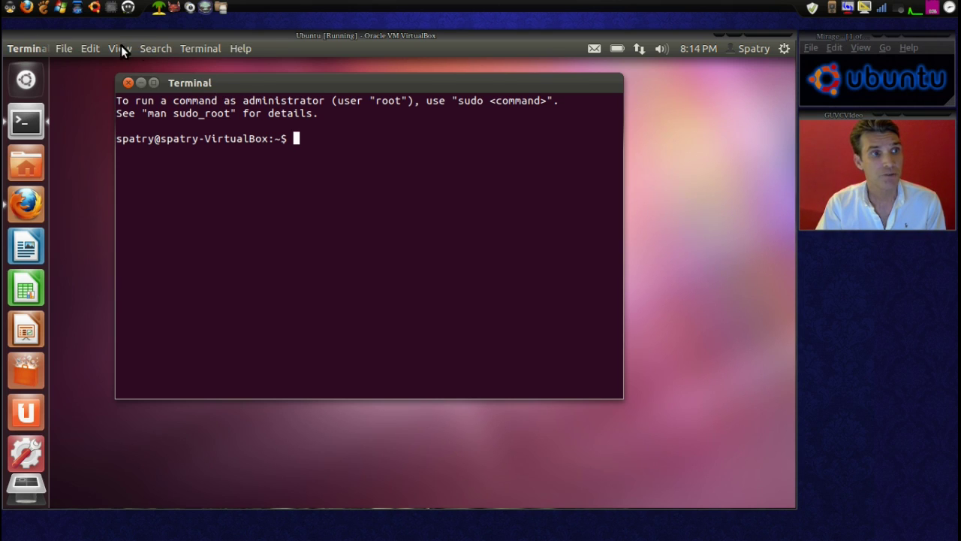
{"action": "left_click", "coordinate": [62, 48]}
{"action": "mouse_move", "coordinate": [90, 50]}
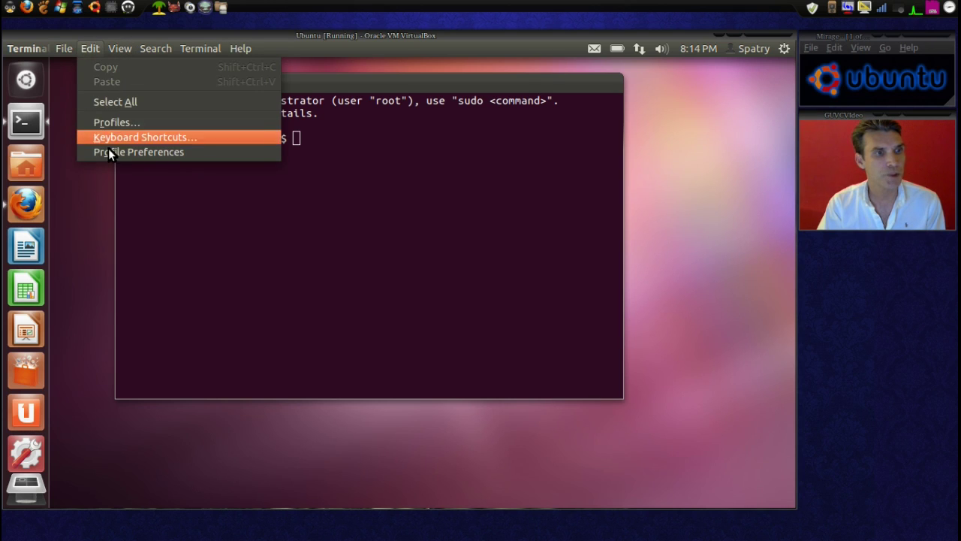
{"action": "left_click", "coordinate": [109, 152]}
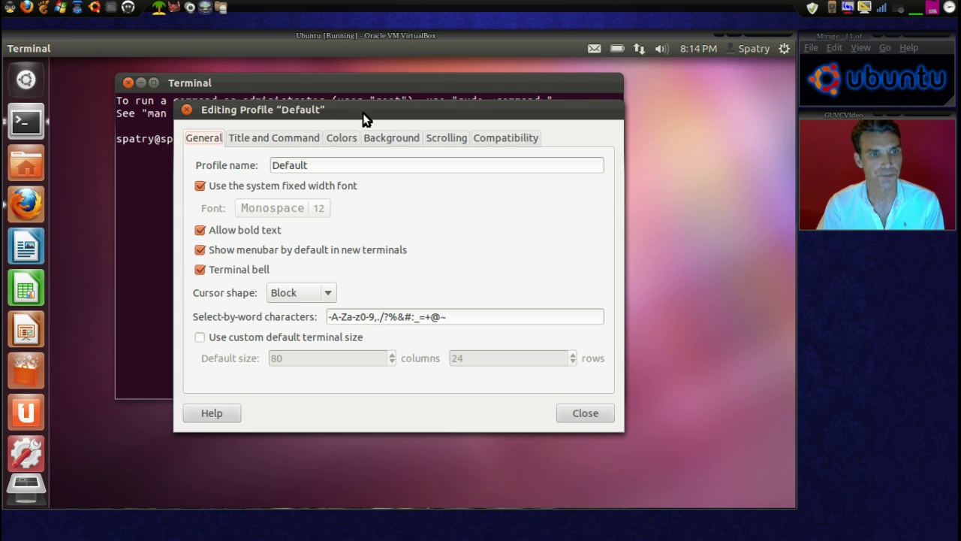
{"action": "left_click_drag", "start_coordinate": [363, 113], "coordinate": [466, 163]}
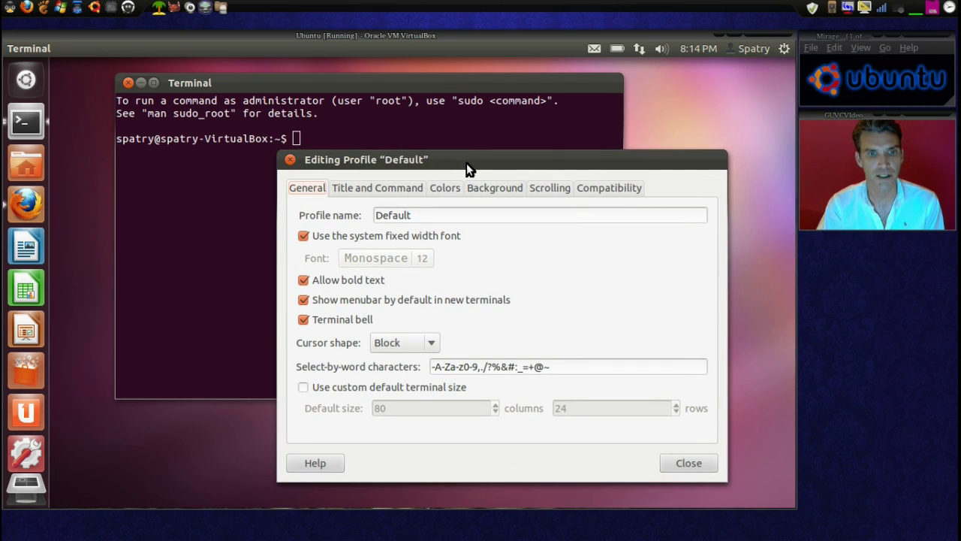
- Set the Default profile's initial terminal title to "Idiot Box!"
{"action": "left_click", "coordinate": [408, 189]}
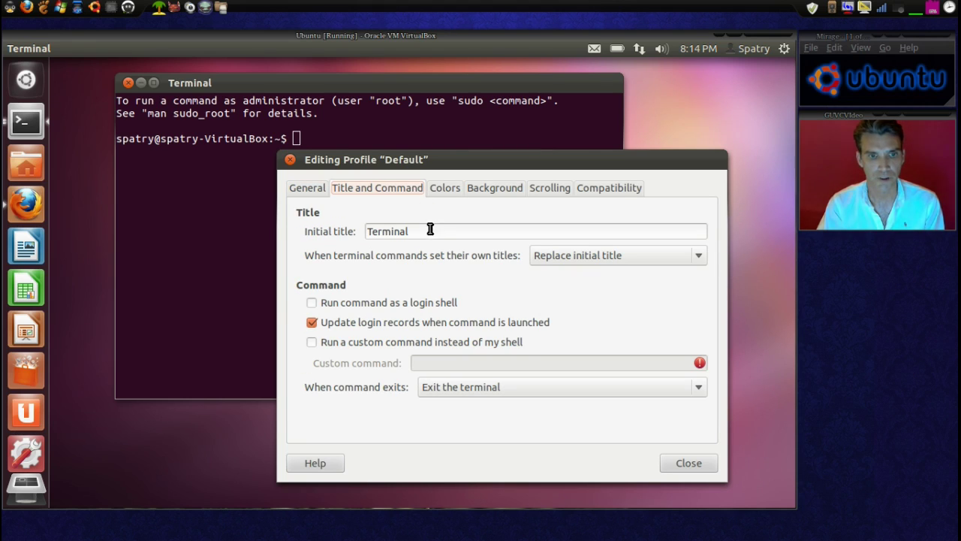
{"action": "left_click_drag", "start_coordinate": [431, 230], "coordinate": [361, 228]}
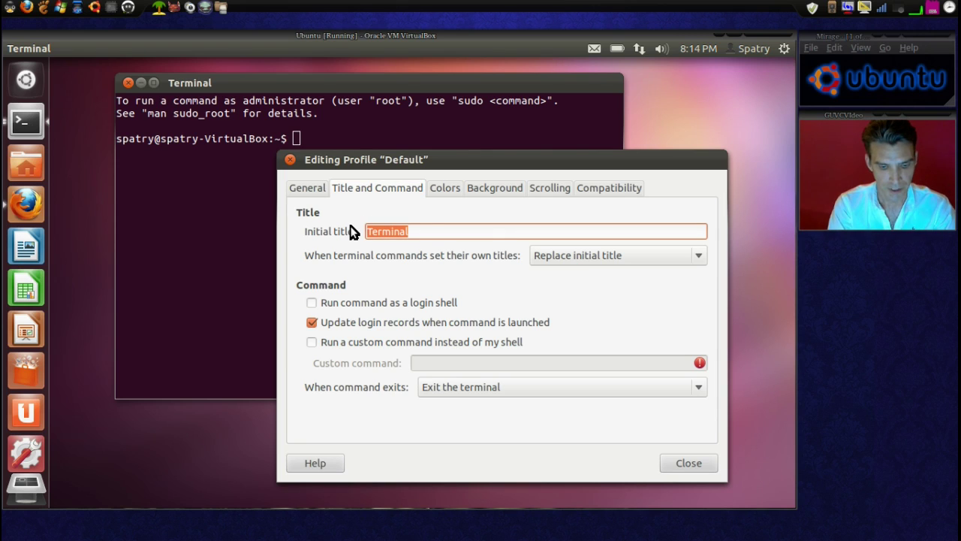
{"action": "type", "text": "Idio"}
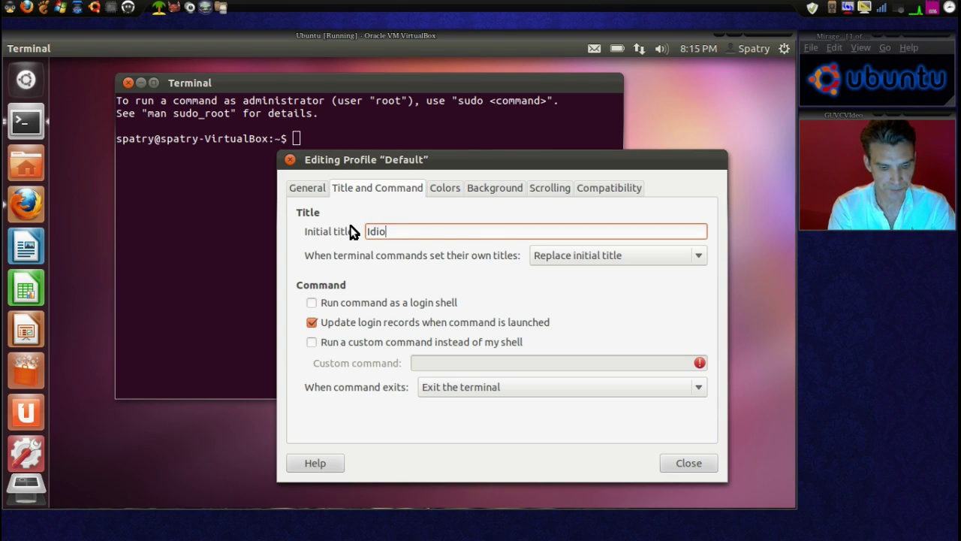
{"action": "type", "text": "t Box!"}
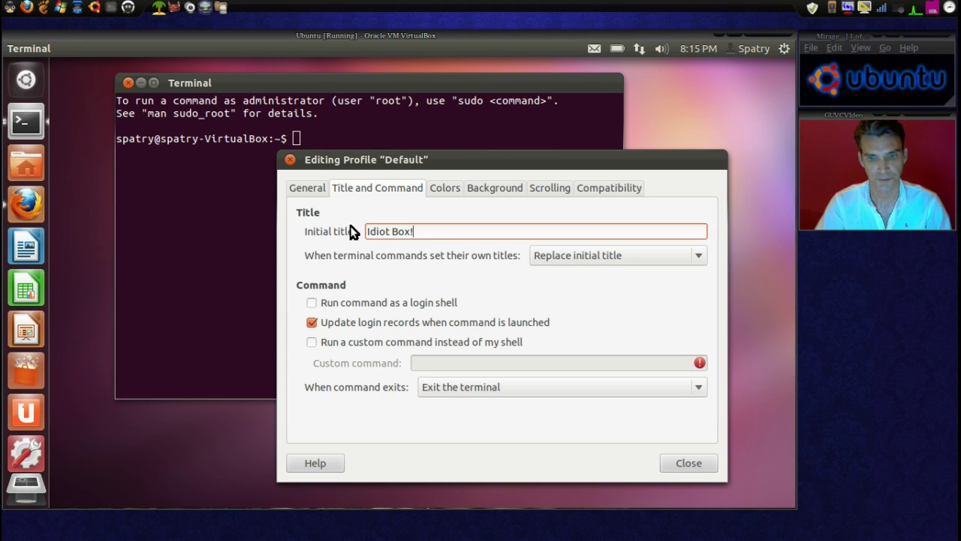
- Stop using the system theme's colors and set the terminal background color to white, #FFFFFF
{"action": "left_click", "coordinate": [445, 187]}
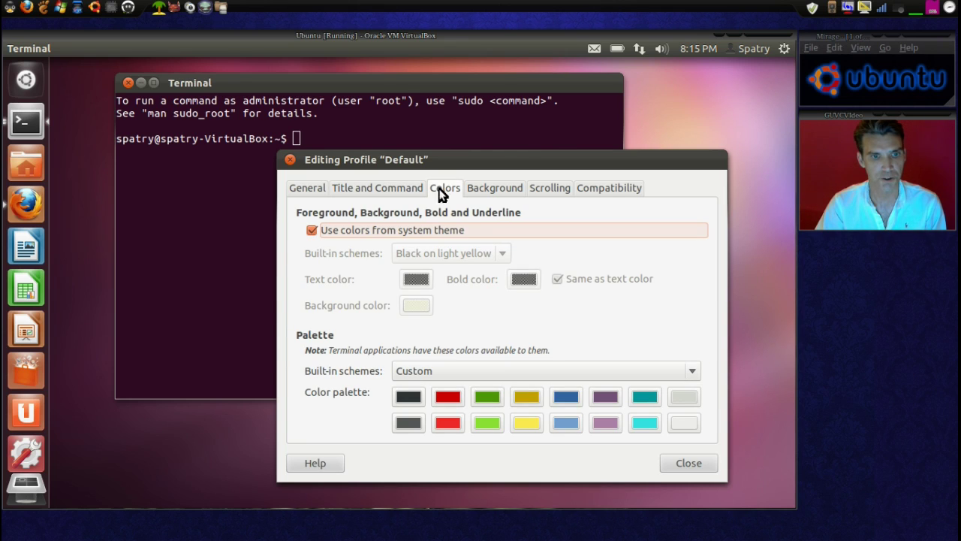
{"action": "left_click", "coordinate": [311, 231]}
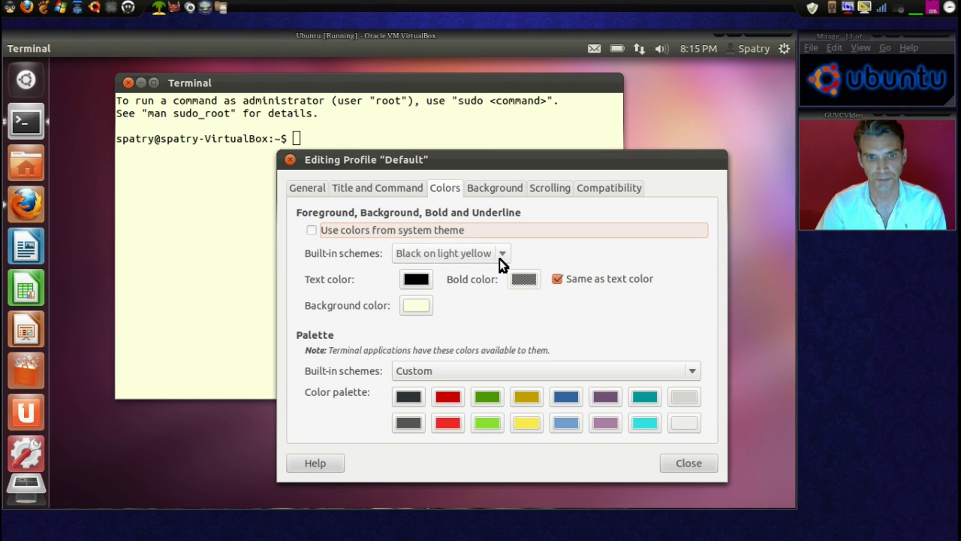
{"action": "left_click", "coordinate": [416, 307]}
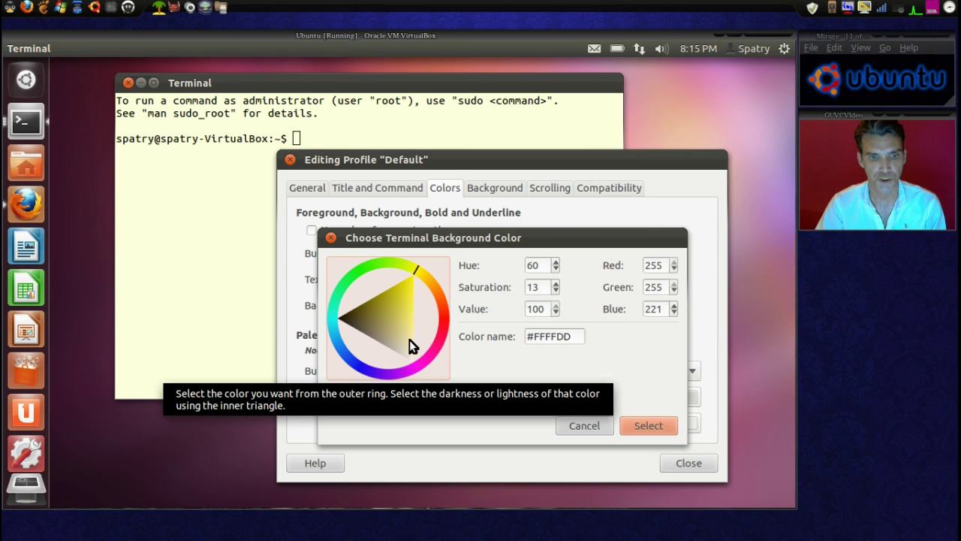
{"action": "left_click_drag", "start_coordinate": [413, 350], "coordinate": [413, 364]}
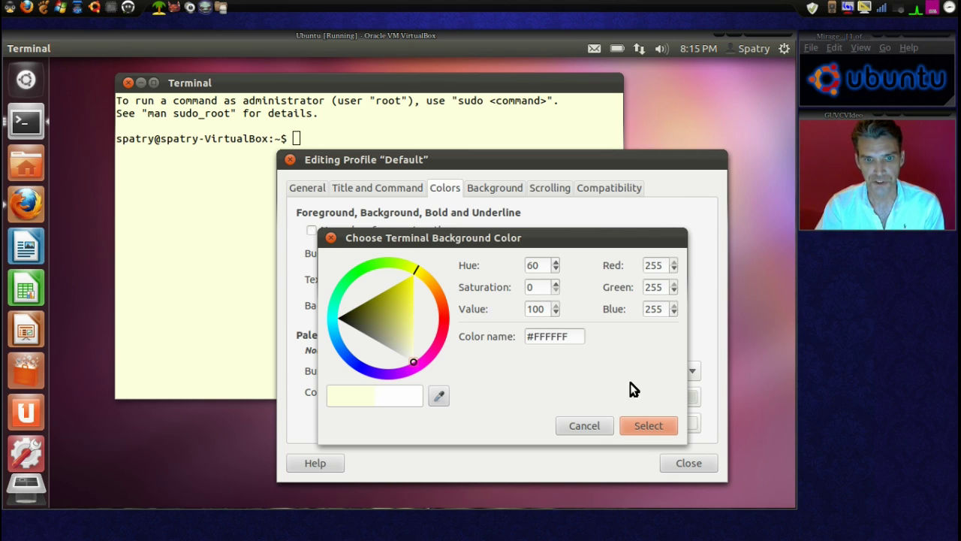
{"action": "left_click", "coordinate": [644, 432]}
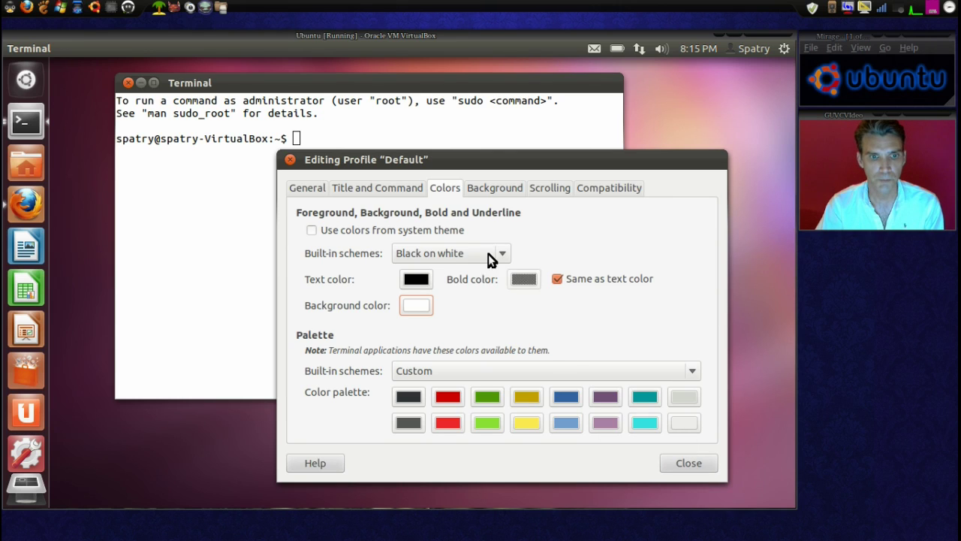
- Make the terminal background transparent and reduce its shading to a low level near None
{"action": "left_click", "coordinate": [487, 190]}
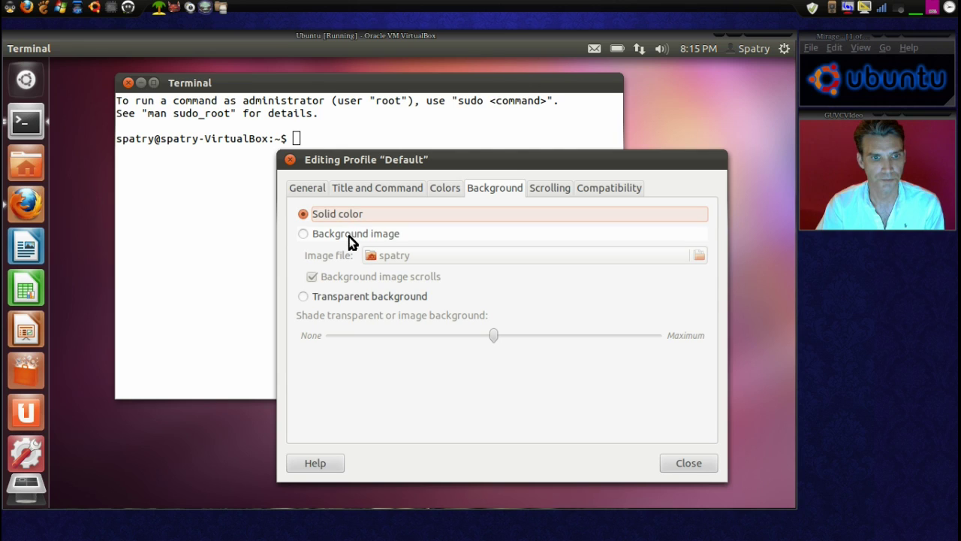
{"action": "left_click", "coordinate": [303, 299]}
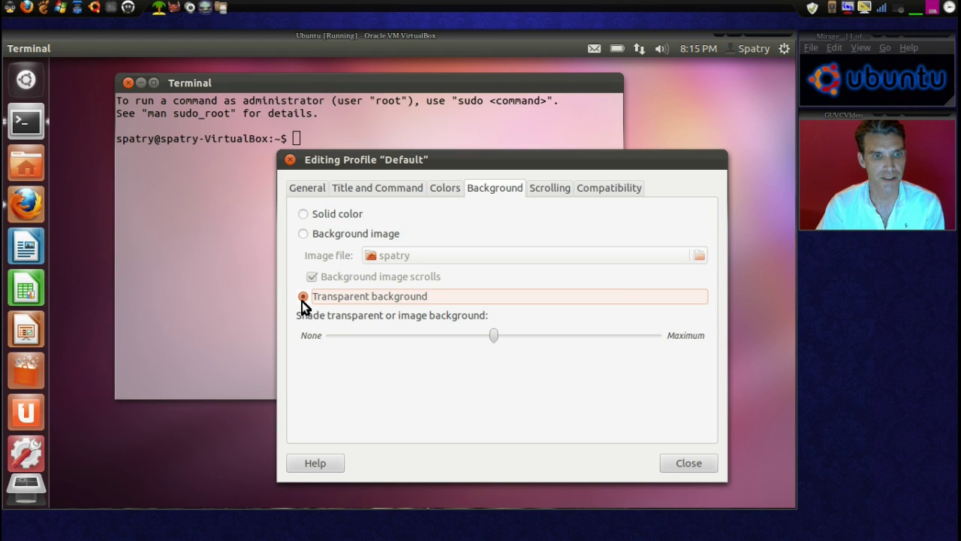
{"action": "left_click_drag", "start_coordinate": [488, 338], "coordinate": [360, 334]}
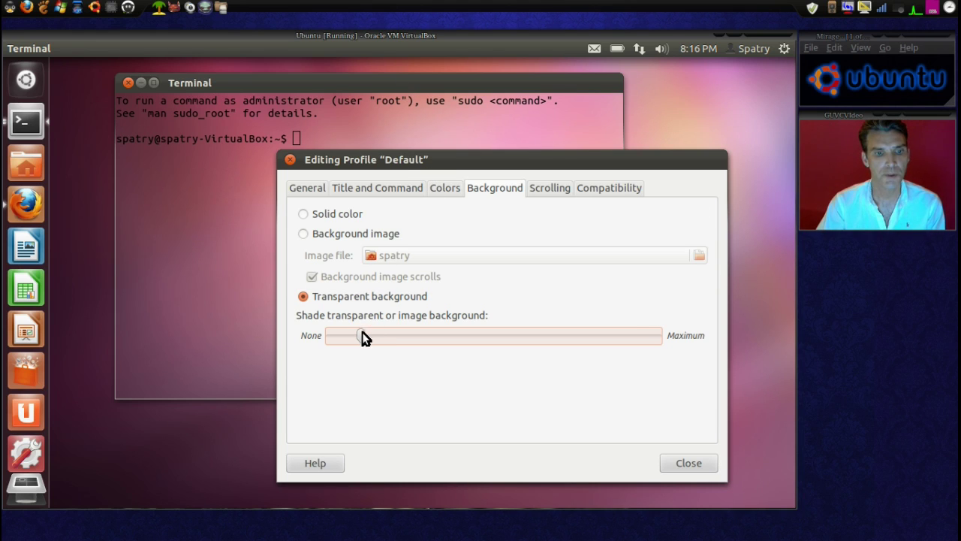
{"action": "mouse_move", "coordinate": [362, 333]}
{"action": "left_mouse_down"}
{"action": "mouse_move", "coordinate": [303, 337]}
{"action": "mouse_move", "coordinate": [373, 335]}
{"action": "left_mouse_up"}
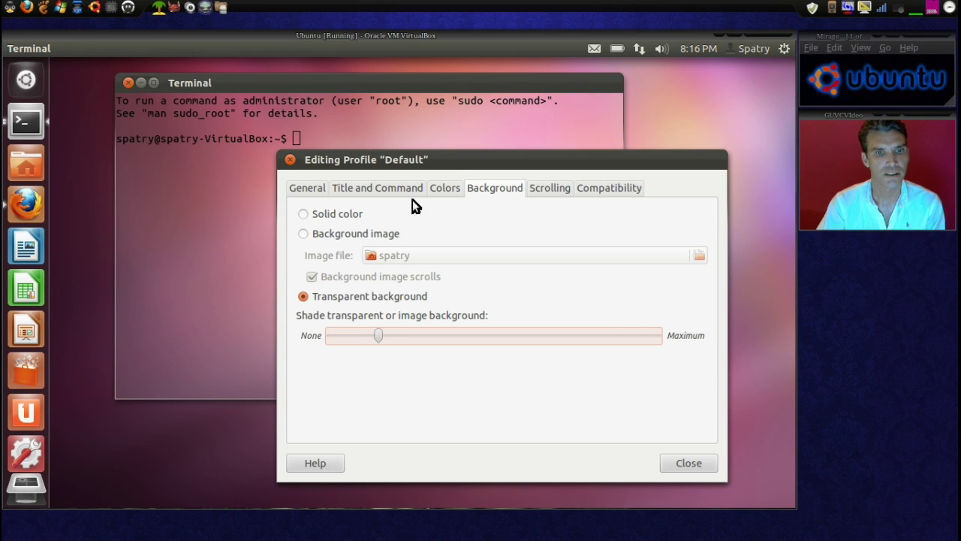
- Change the Default profile's terminal background color to light blue, #7375FC, and close the profile editor
{"action": "left_click", "coordinate": [440, 193]}
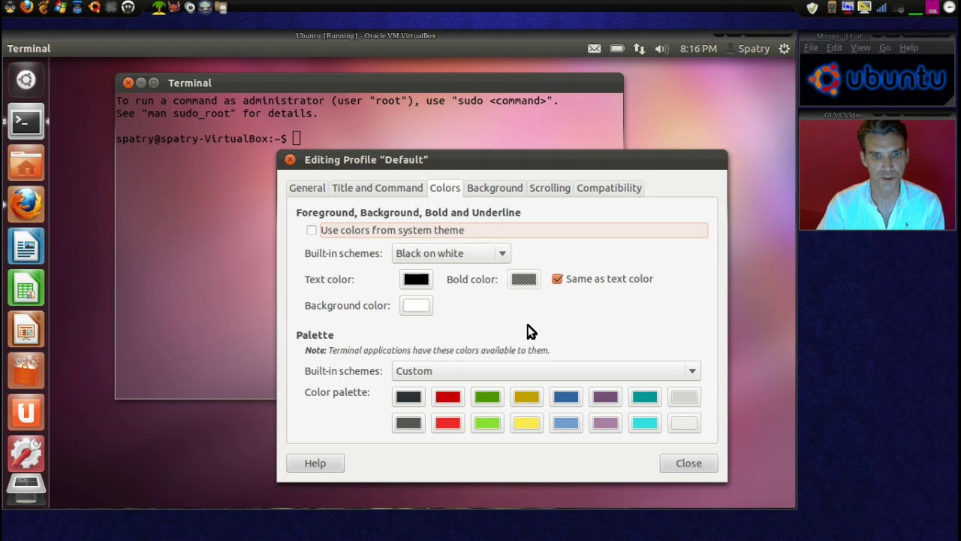
{"action": "left_click", "coordinate": [418, 308]}
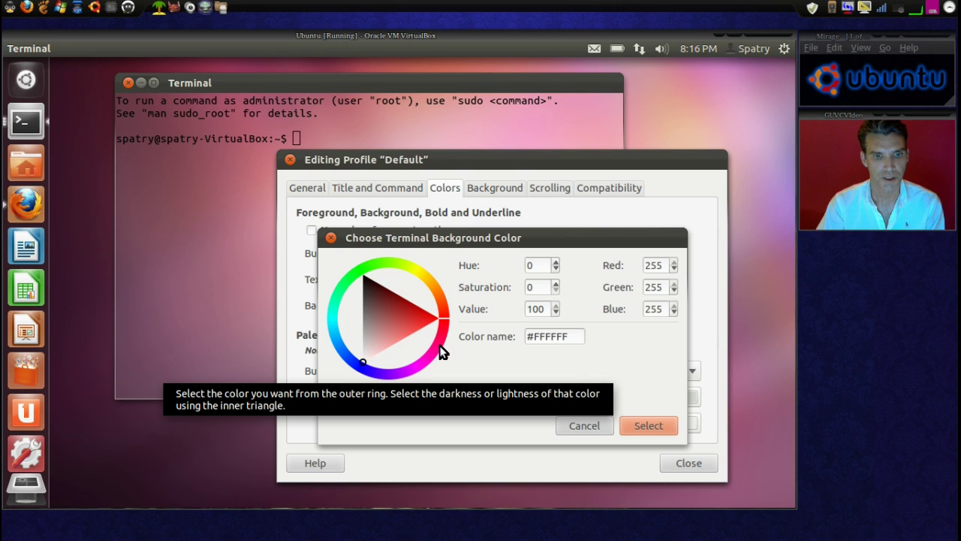
{"action": "left_click", "coordinate": [358, 370]}
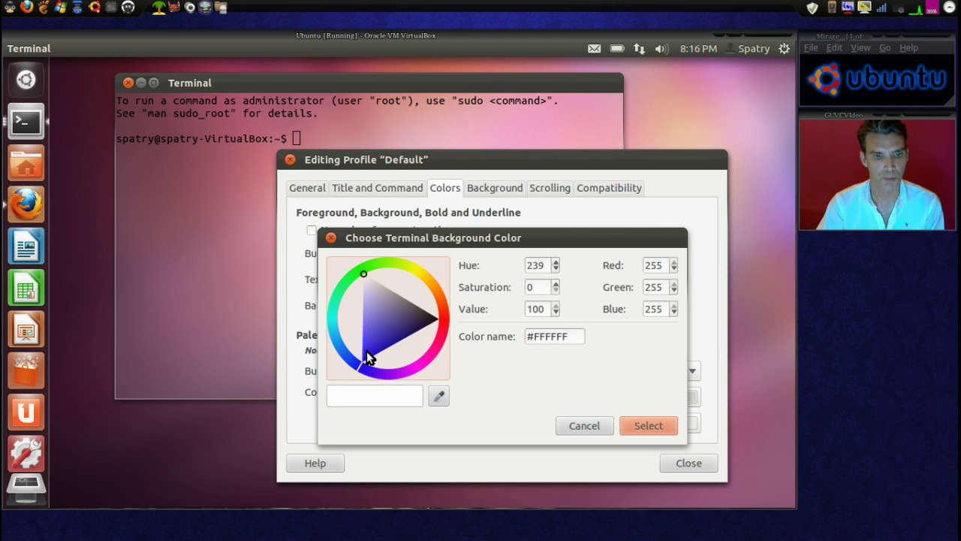
{"action": "left_click", "coordinate": [366, 316]}
{"action": "left_click", "coordinate": [363, 320]}
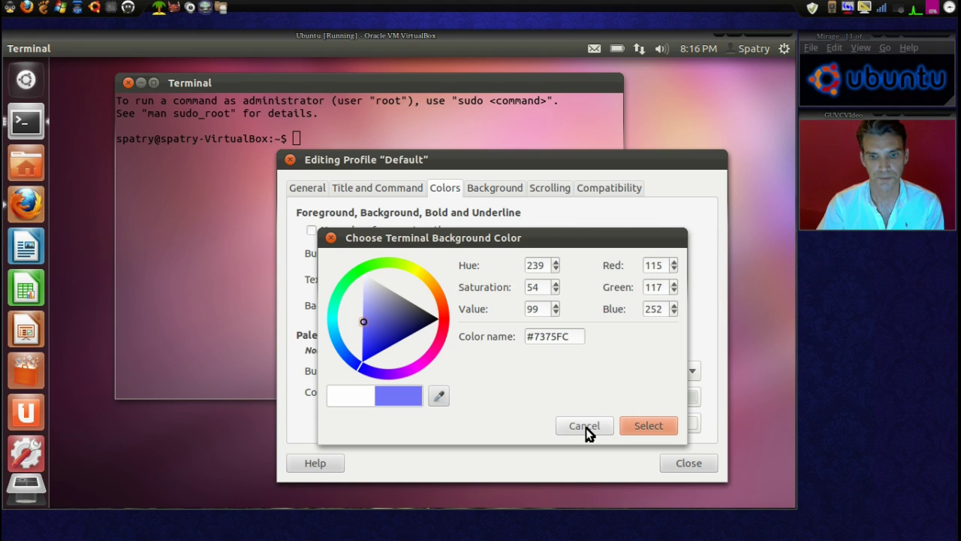
{"action": "left_click", "coordinate": [656, 430]}
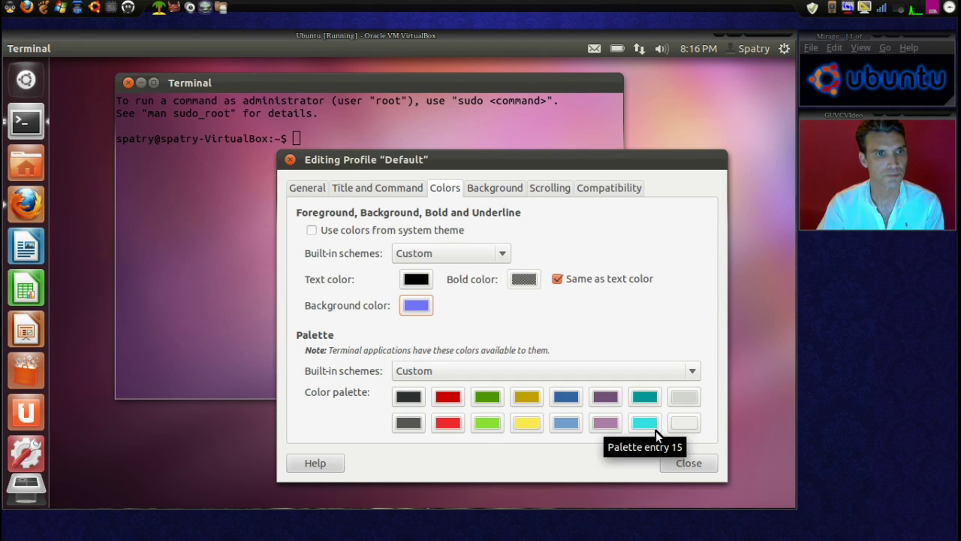
{"action": "left_click", "coordinate": [703, 467]}
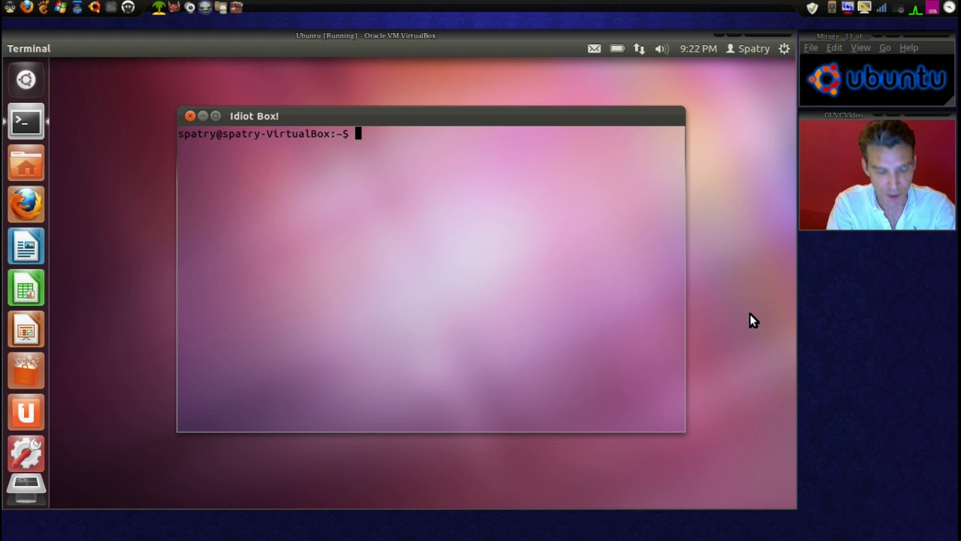
- Run "sudo apt-get install gnome-shell" in the terminal
{"action": "type", "text": "su"}
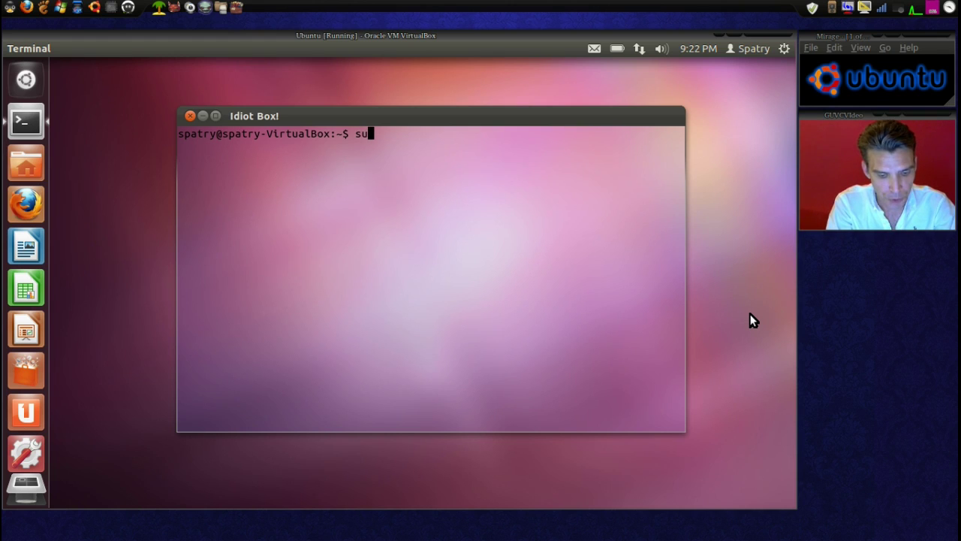
{"action": "type", "text": "do"}
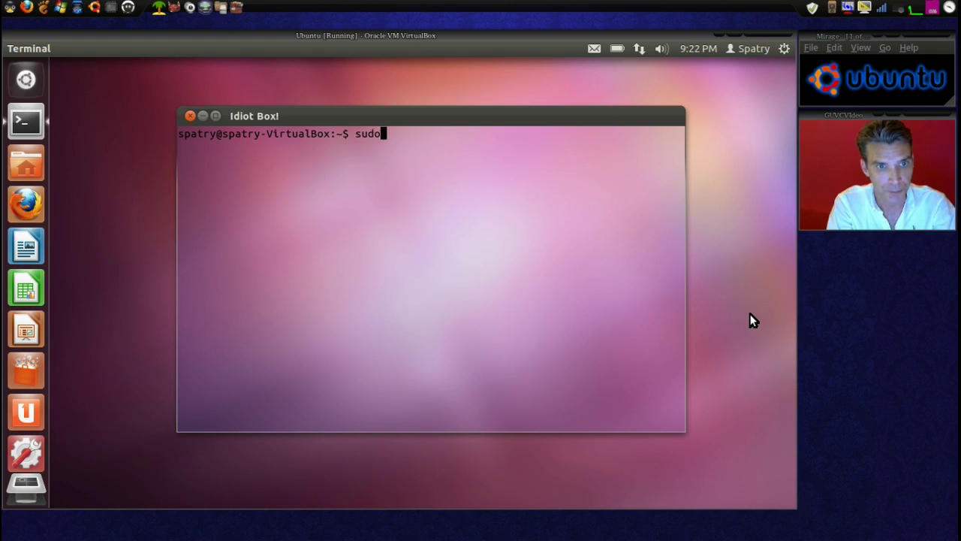
{"action": "type", "text": " apt"}
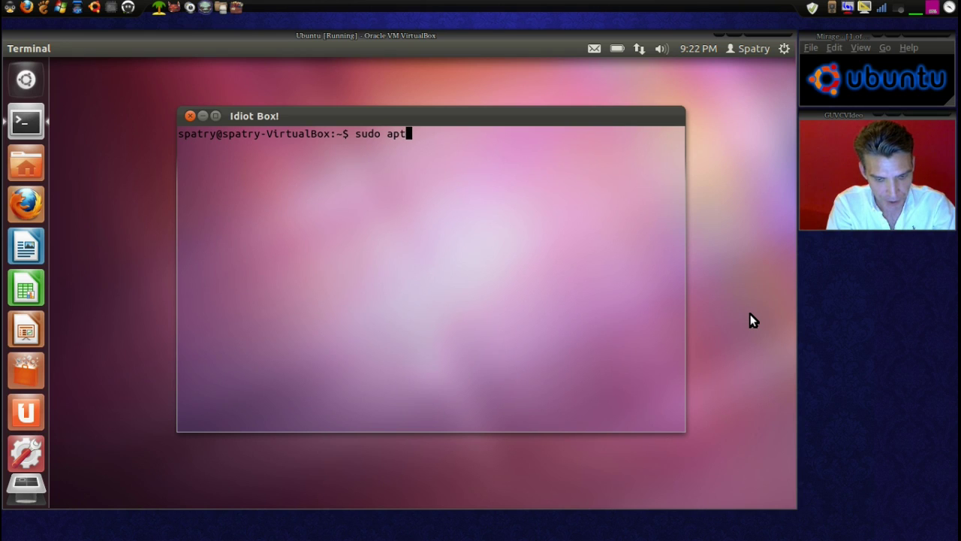
{"action": "type", "text": "-get "}
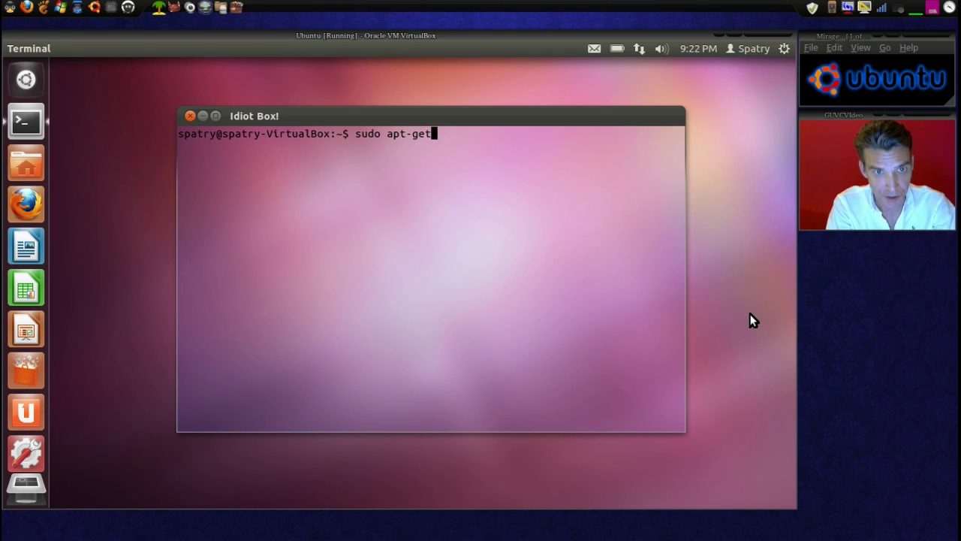
{"action": "type", "text": "inst"}
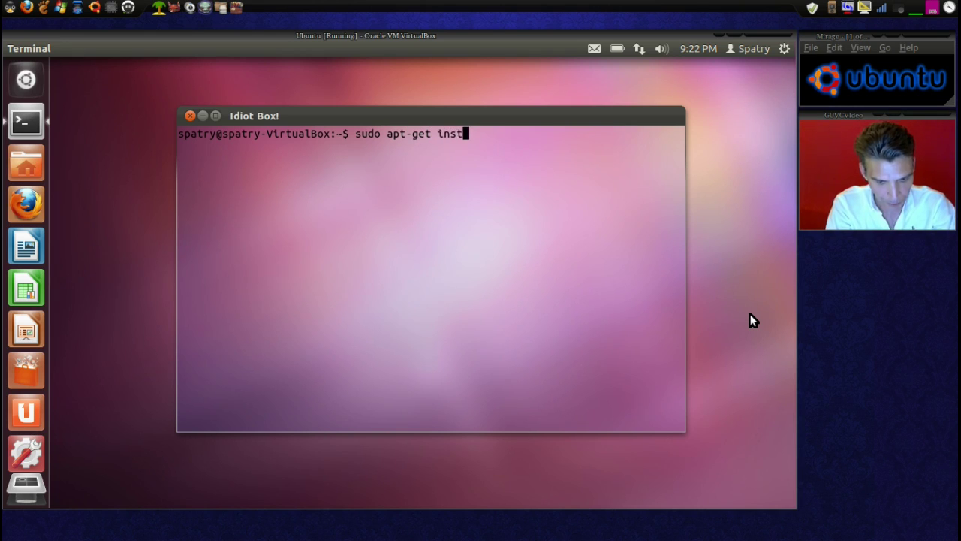
{"action": "type", "text": "all "}
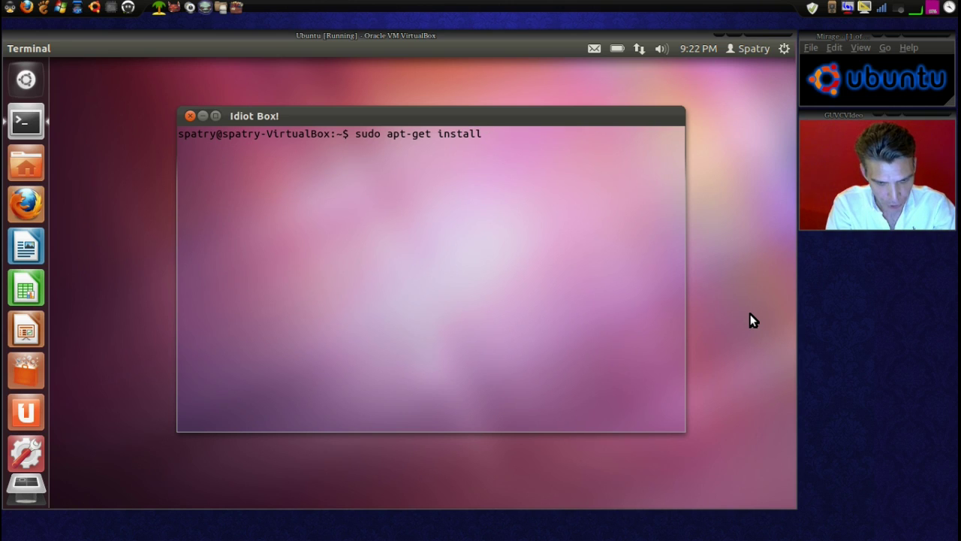
{"action": "type", "text": "gnome"}
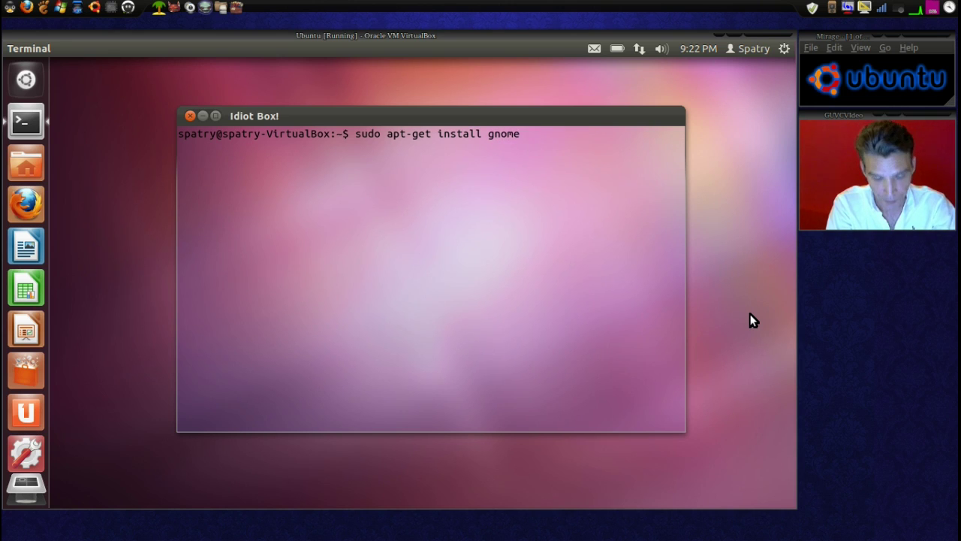
{"action": "type", "text": "-she"}
{"action": "type", "text": "ll"}
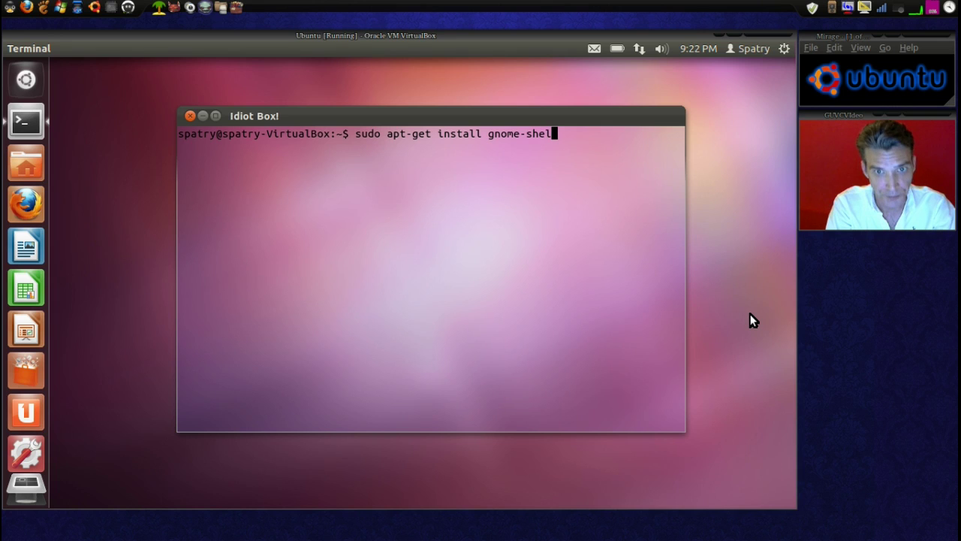
{"action": "key", "text": "Return"}
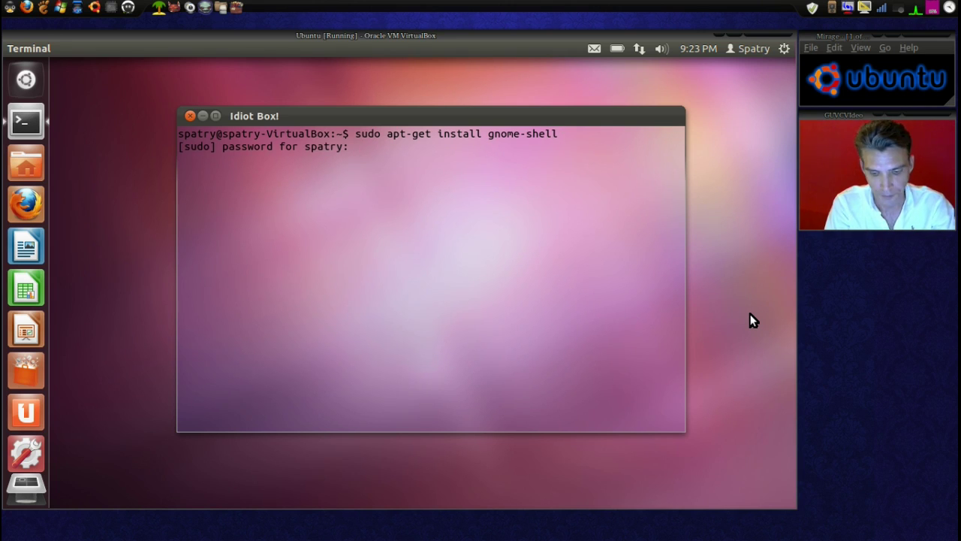
- Enter the sudo password and answer "y" to proceed with the GNOME Shell installation
{"action": "key", "text": "Return"}
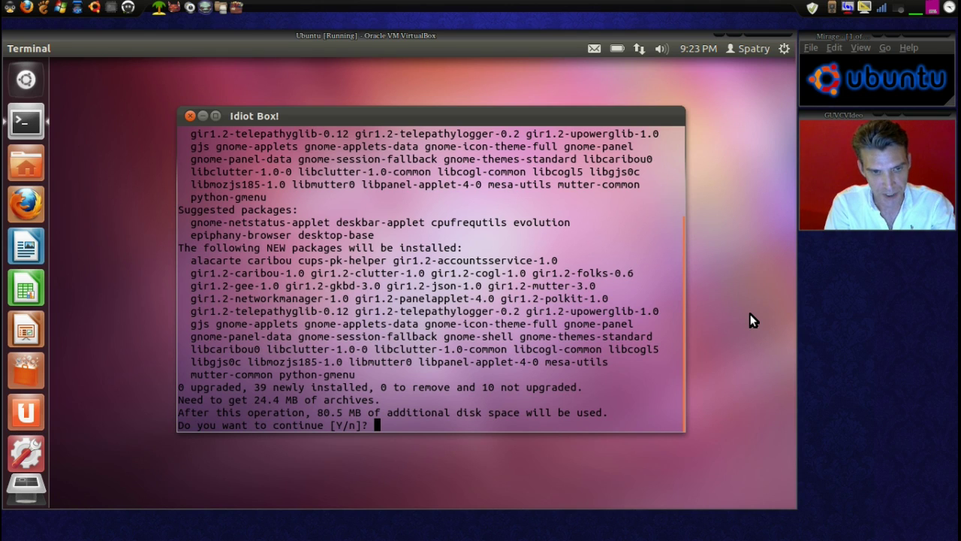
{"action": "type", "text": "y"}
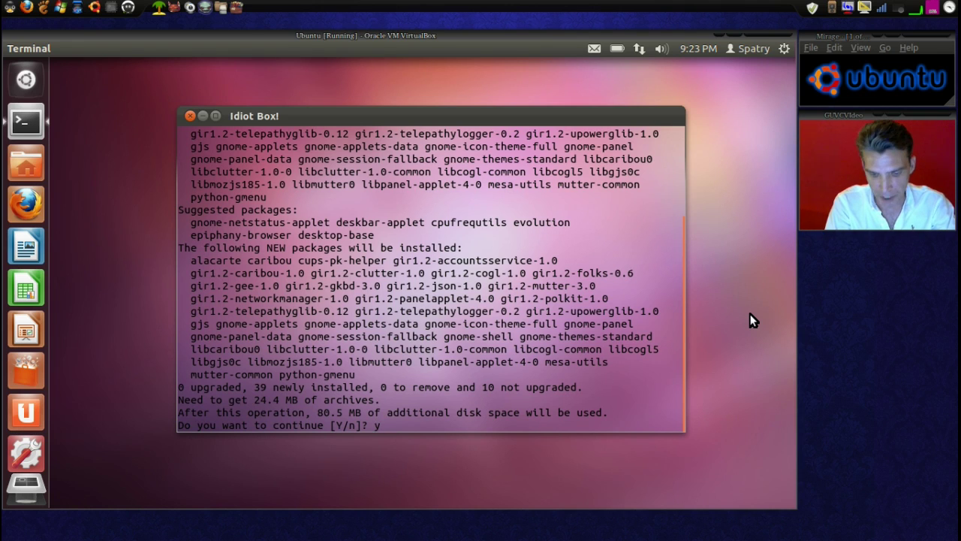
{"action": "key", "text": "Return"}
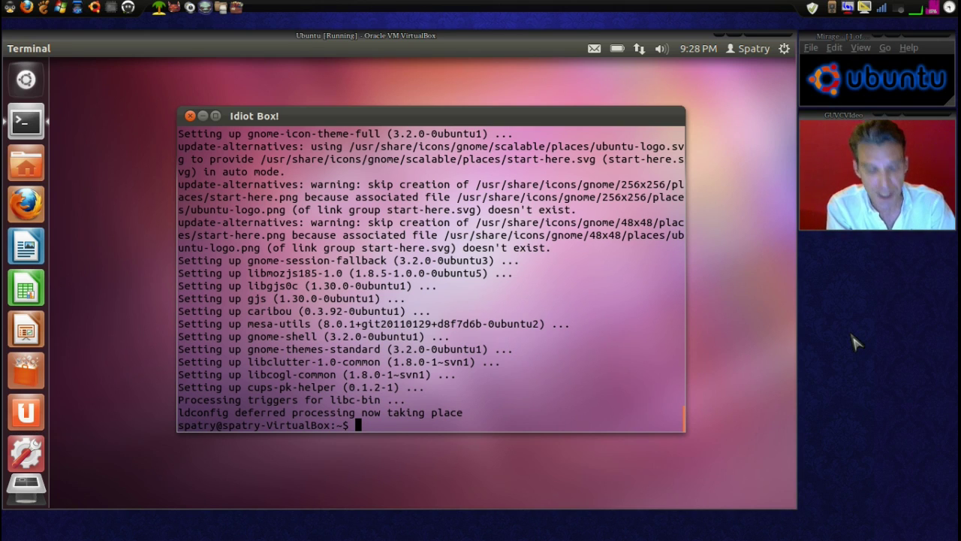
- Install the GNOME tweak tool by running "sudo apt-get install gnome-tweak-tool" in the terminal
{"action": "type", "text": "sudo "}
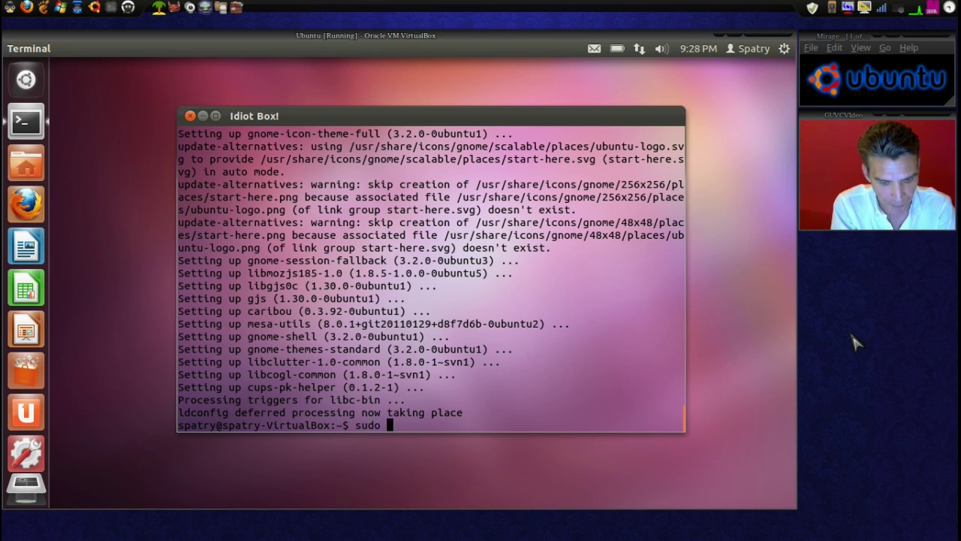
{"action": "type", "text": "apt-"}
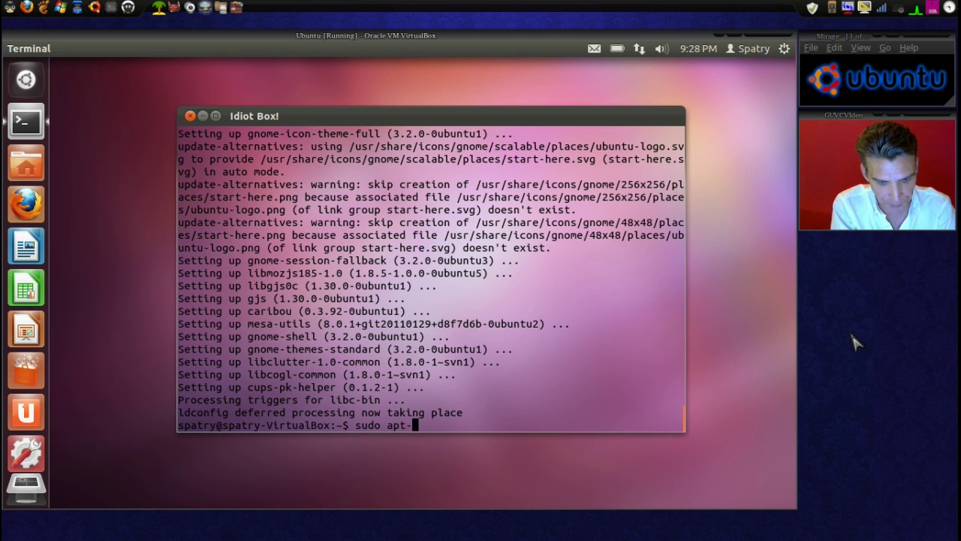
{"action": "type", "text": "get inst"}
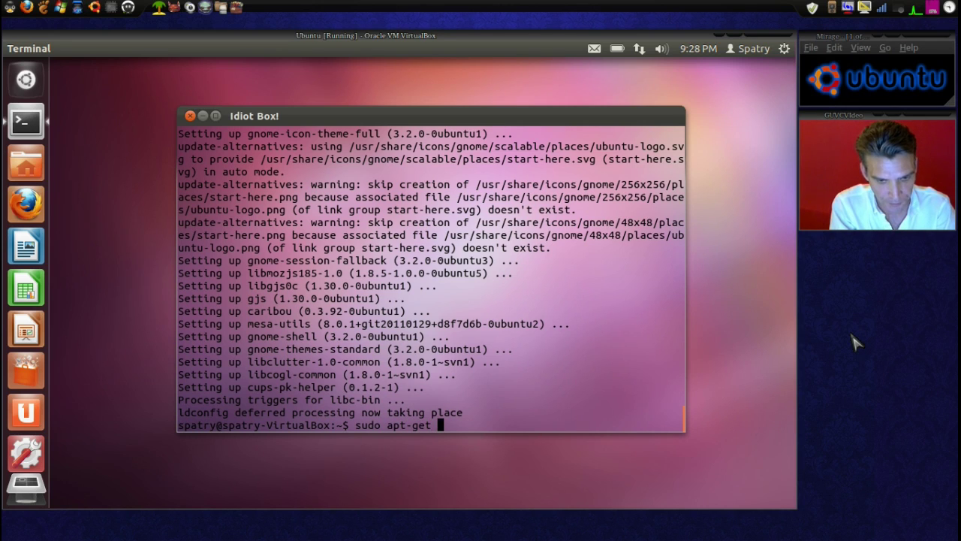
{"action": "type", "text": "all "}
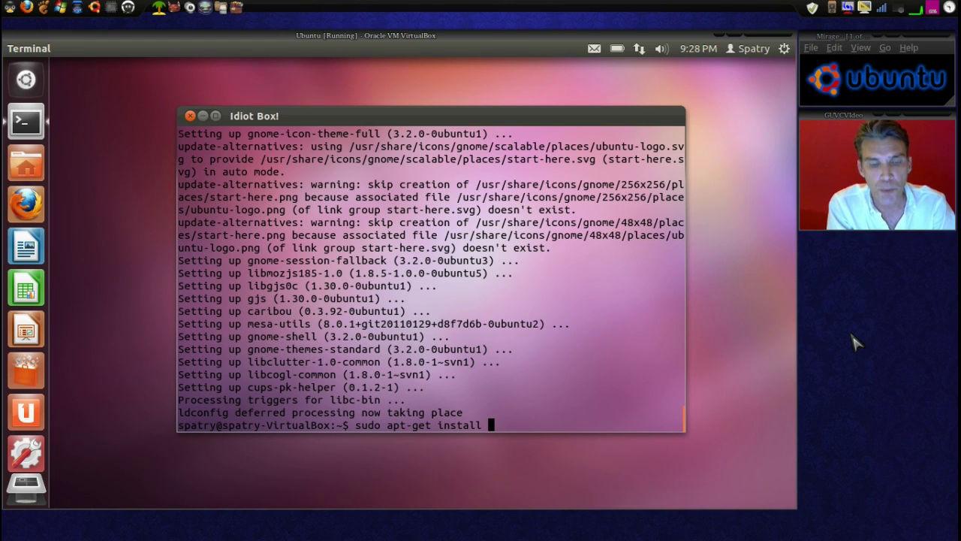
{"action": "type", "text": "gn"}
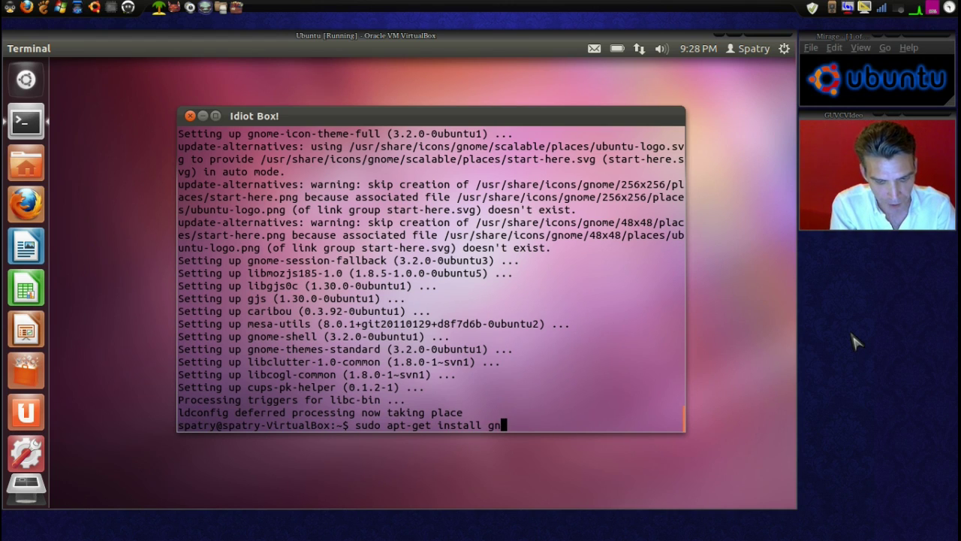
{"action": "type", "text": "ome-t"}
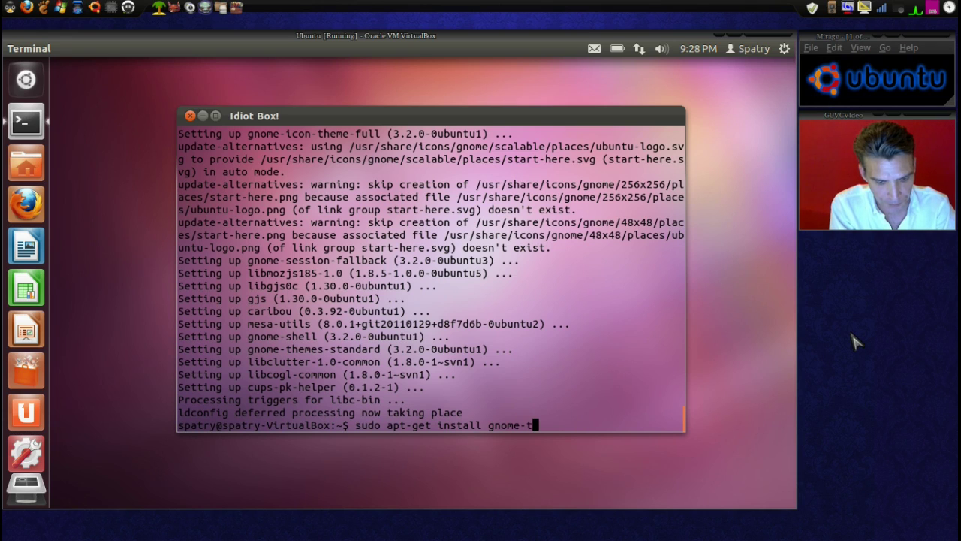
{"action": "type", "text": "weak-tool"}
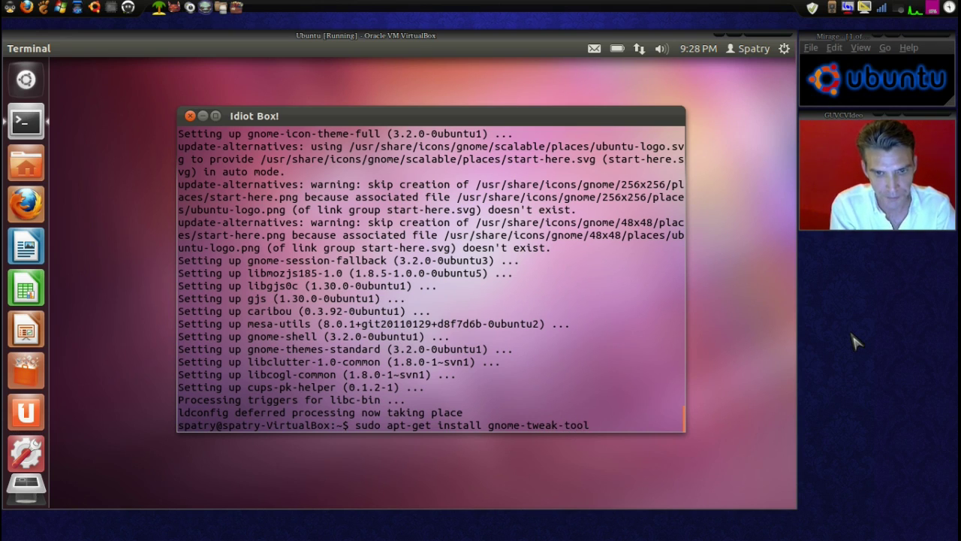
{"action": "key", "text": "Return"}
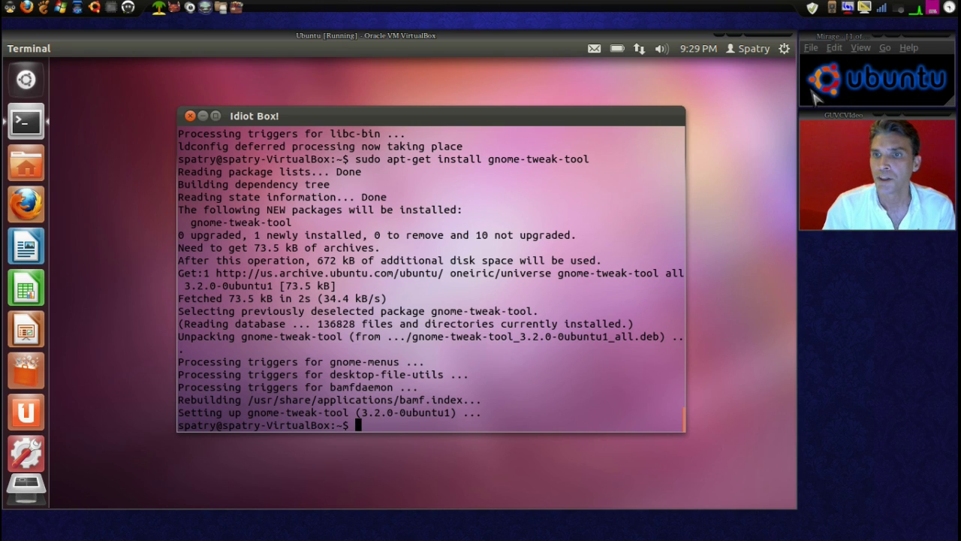
- Log out of the current desktop session and choose GNOME as the session type on the login screen
{"action": "left_click", "coordinate": [783, 49]}
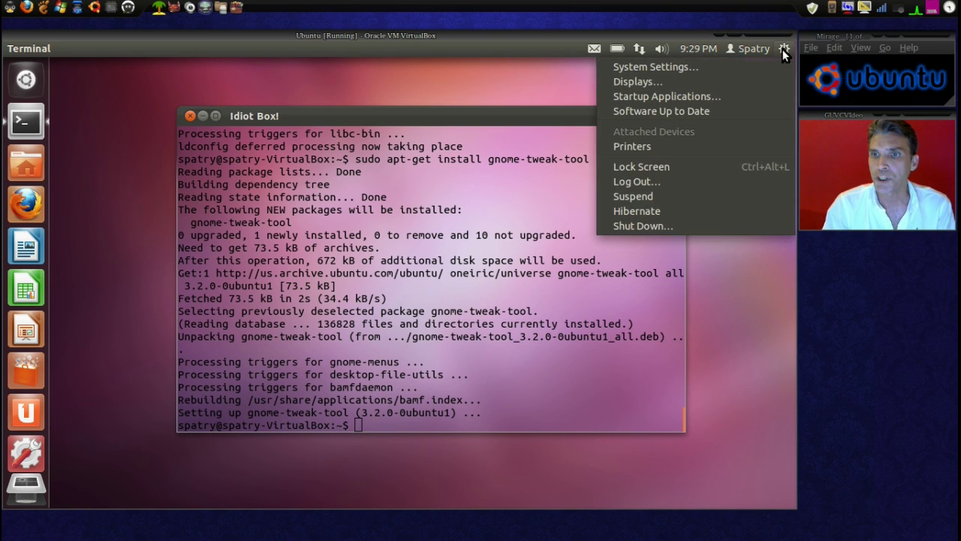
{"action": "left_click", "coordinate": [647, 184]}
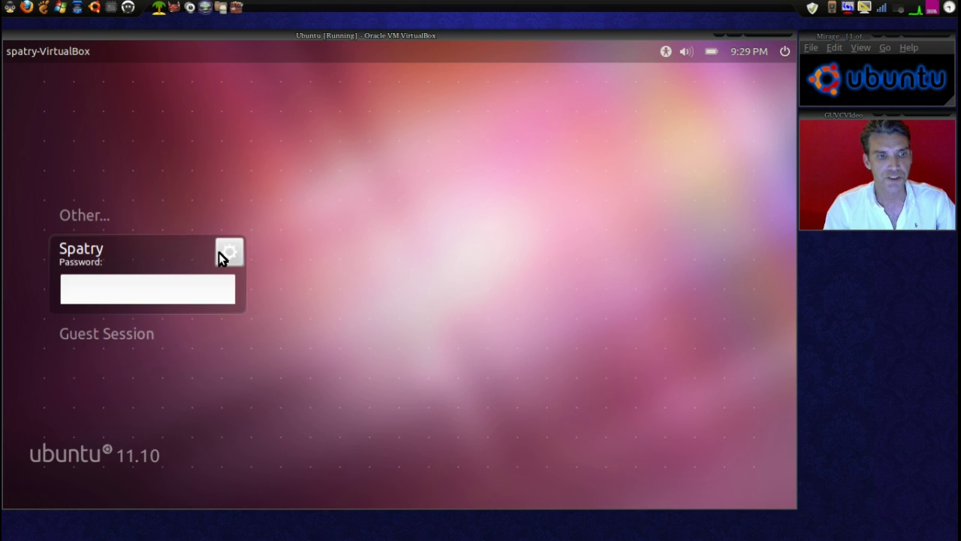
{"action": "left_click", "coordinate": [229, 254]}
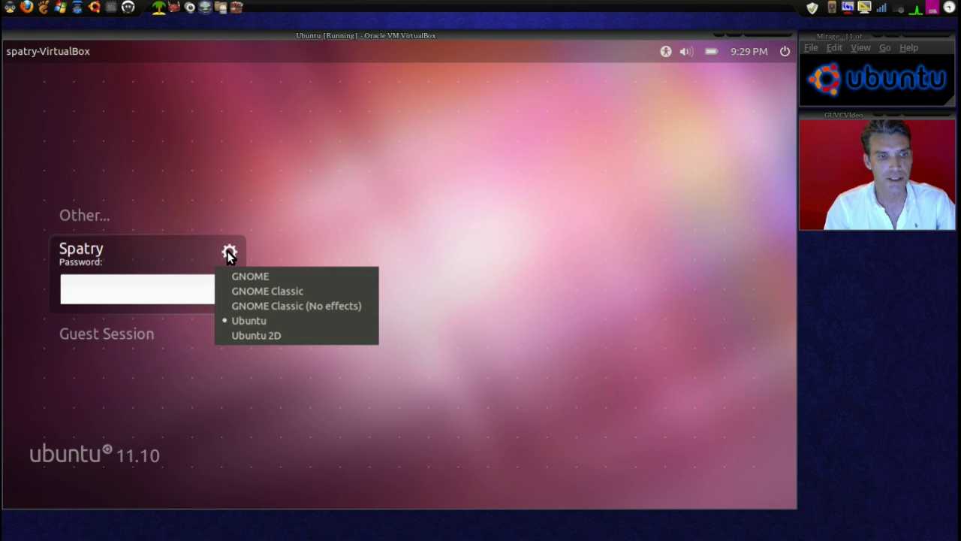
{"action": "left_click", "coordinate": [257, 277]}
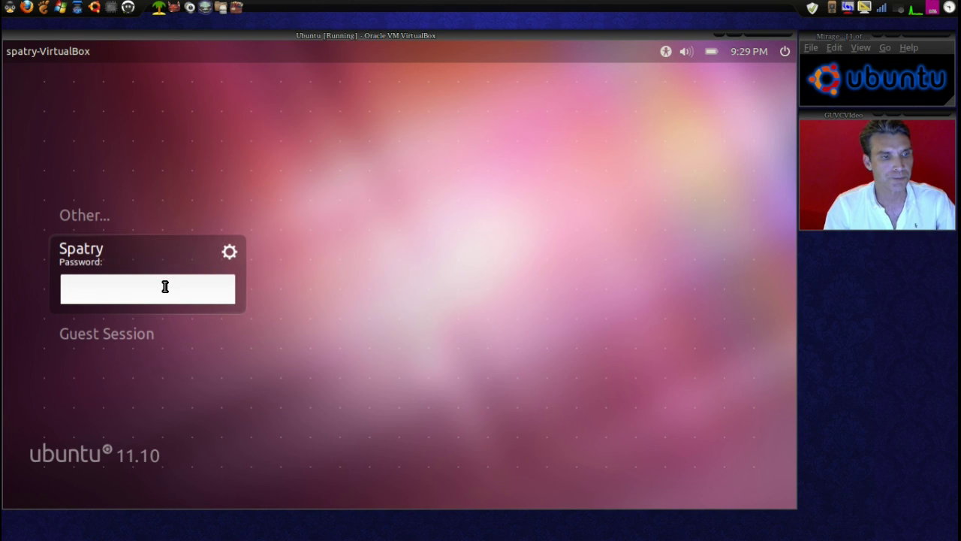
- Enter the account password and log in to the GNOME session
{"action": "type", "text": "**"}
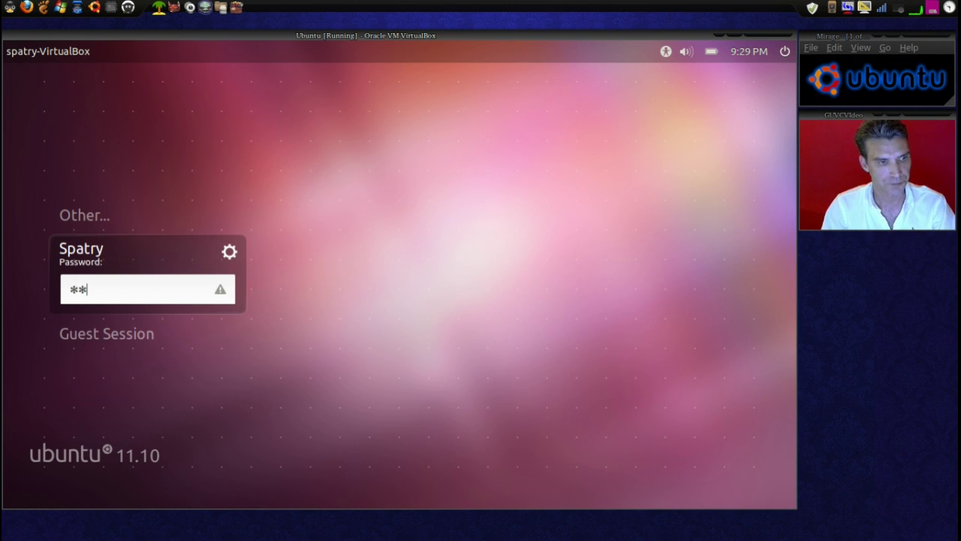
{"action": "type", "text": "******"}
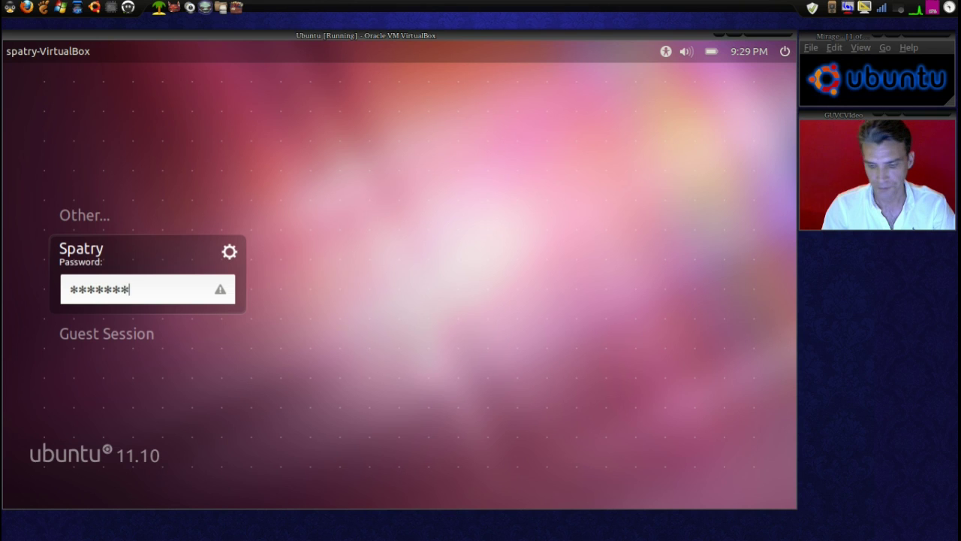
{"action": "key", "text": "Return"}
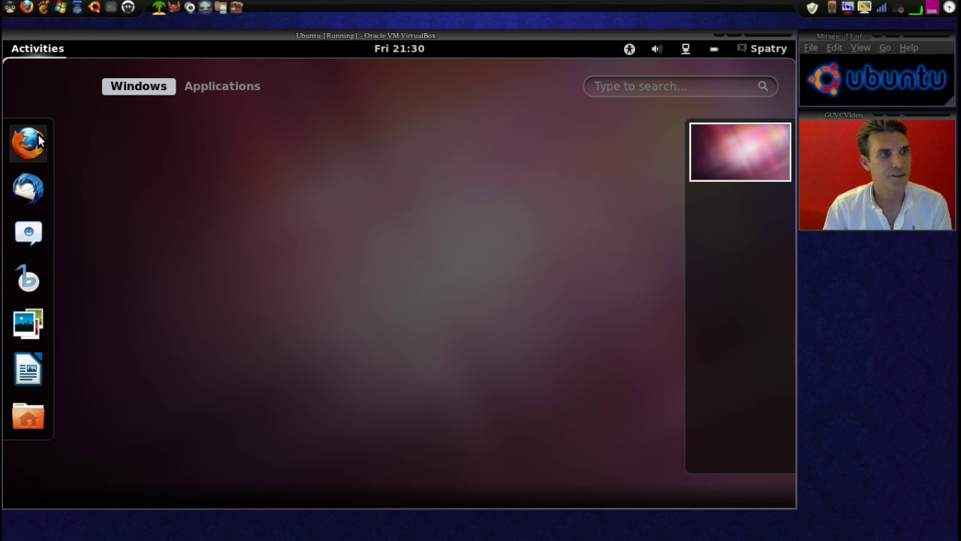
- Examine the GNOME Activities overview and its applications view
{"action": "left_click", "coordinate": [25, 51]}
{"action": "left_click", "coordinate": [25, 51]}
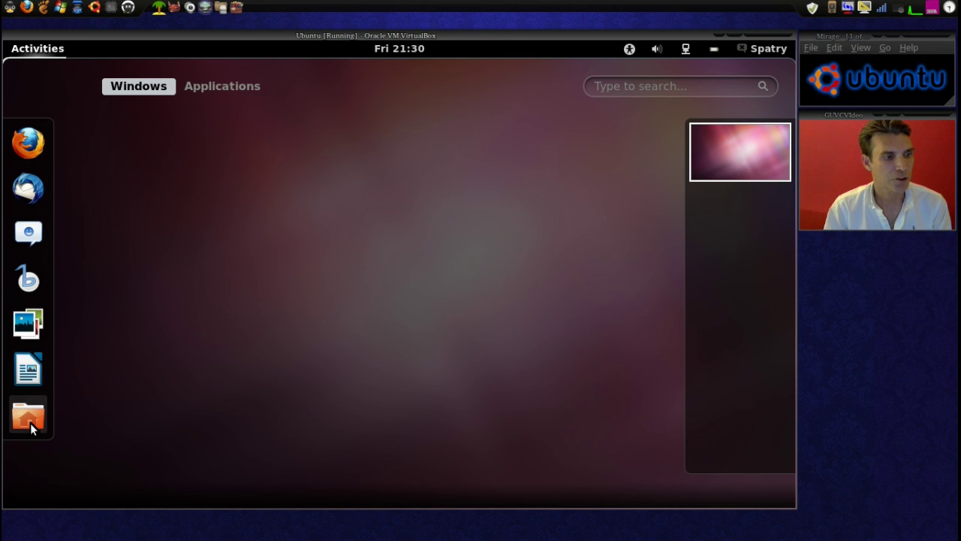
{"action": "left_click", "coordinate": [220, 85]}
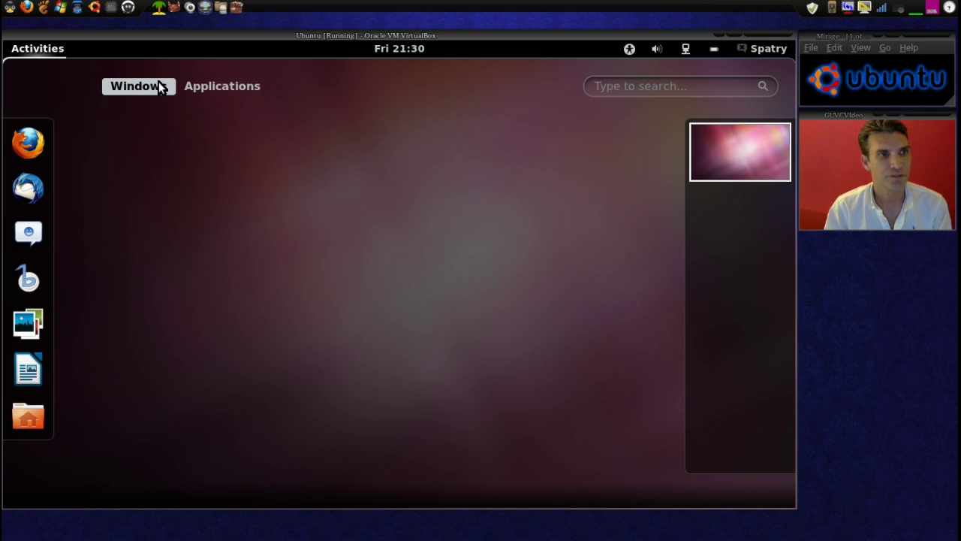
- Examine the applications view category by category, from Accessories, Games and Graphics through to Sound & Video
{"action": "left_click", "coordinate": [158, 82]}
{"action": "left_click", "coordinate": [222, 89]}
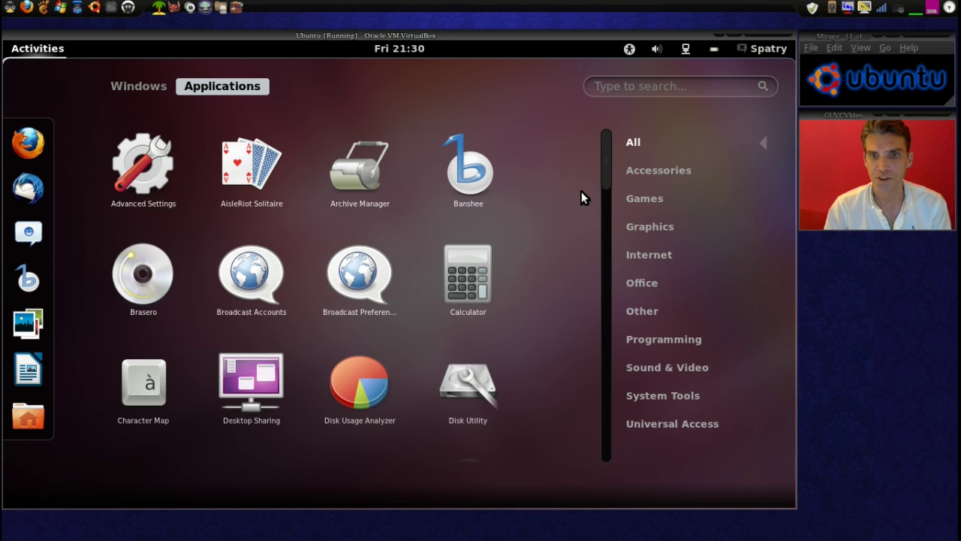
{"action": "left_click_drag", "start_coordinate": [606, 172], "coordinate": [596, 137]}
{"action": "left_click", "coordinate": [661, 169]}
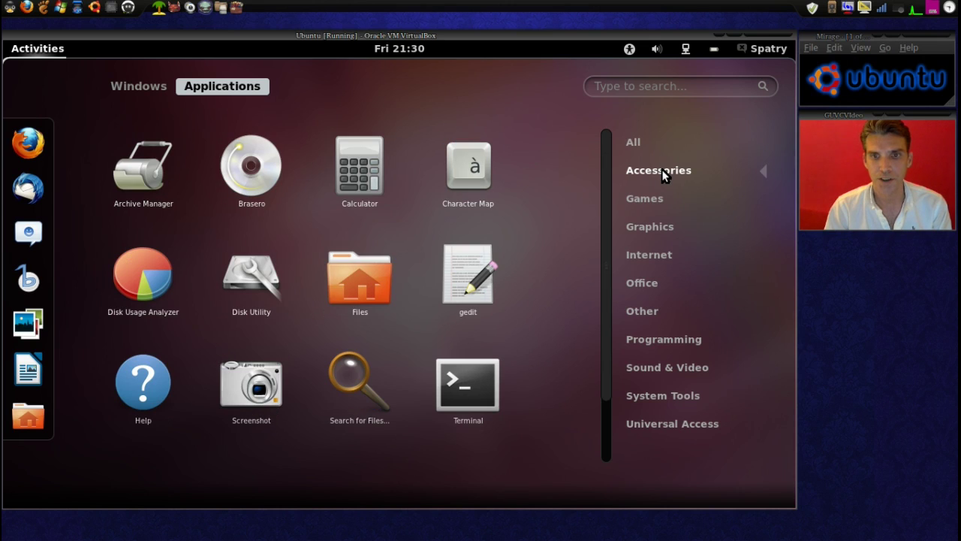
{"action": "left_click", "coordinate": [652, 200]}
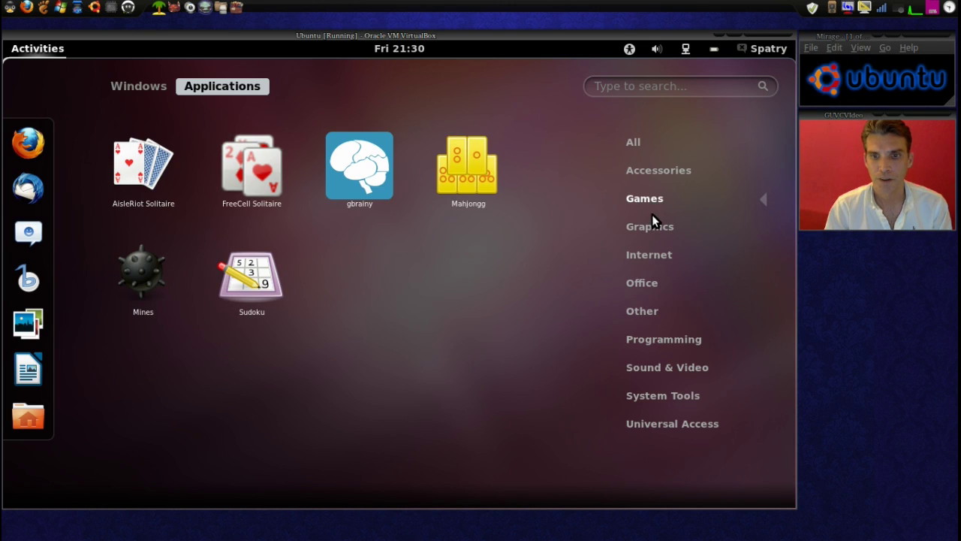
{"action": "left_click", "coordinate": [651, 224]}
{"action": "left_click", "coordinate": [648, 256]}
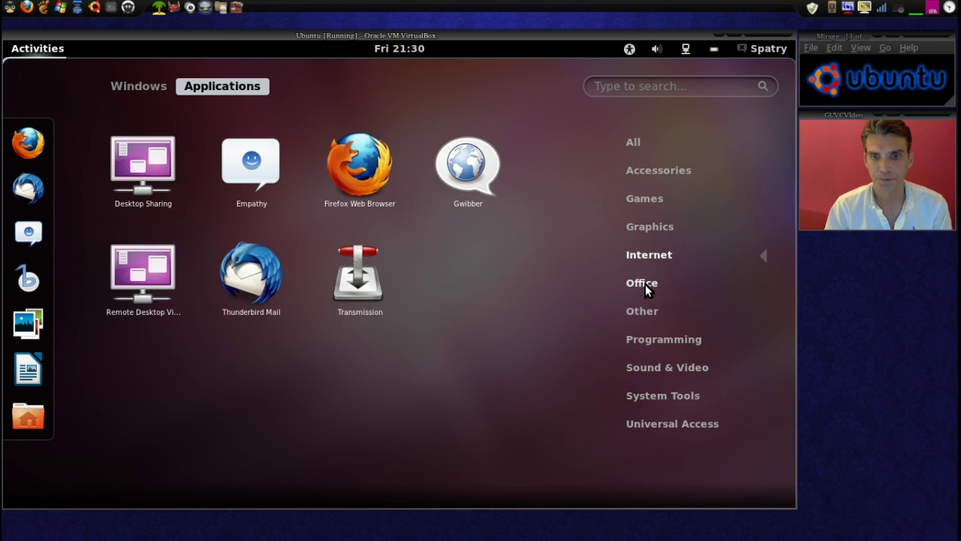
{"action": "left_click", "coordinate": [644, 282]}
{"action": "left_click", "coordinate": [642, 310]}
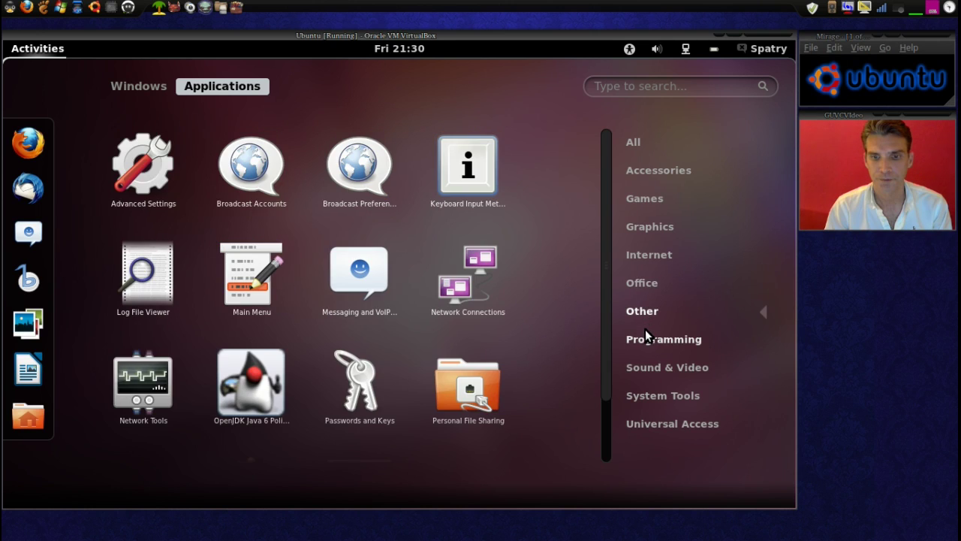
{"action": "left_click", "coordinate": [646, 339]}
{"action": "left_click", "coordinate": [651, 368]}
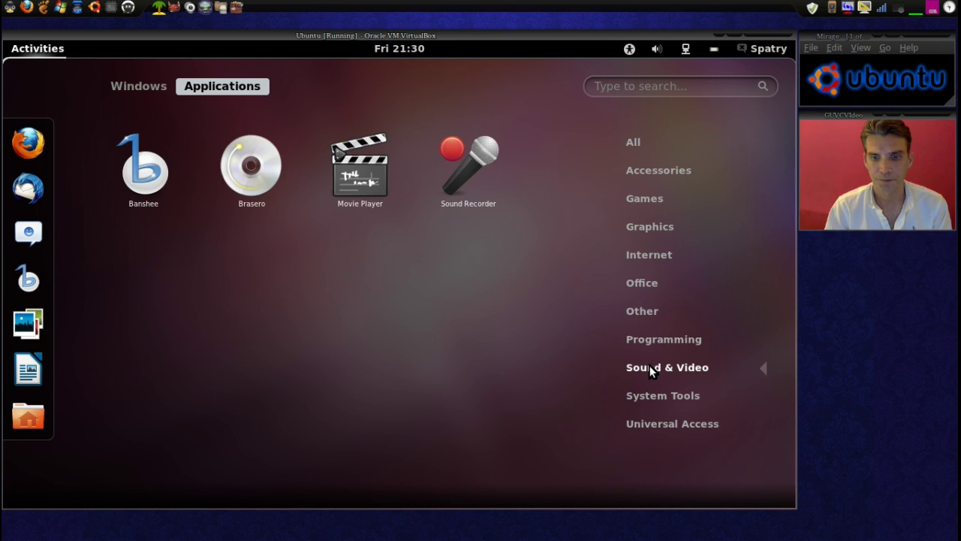
- Search the Activities overview for "tweak" and open Advanced Settings
{"action": "left_click", "coordinate": [638, 87]}
{"action": "type", "text": "t"}
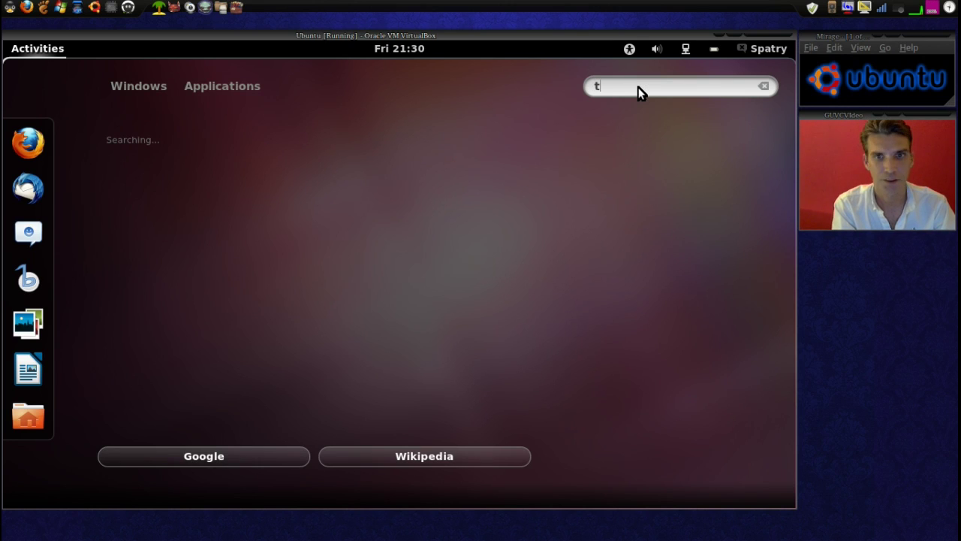
{"action": "type", "text": "weak"}
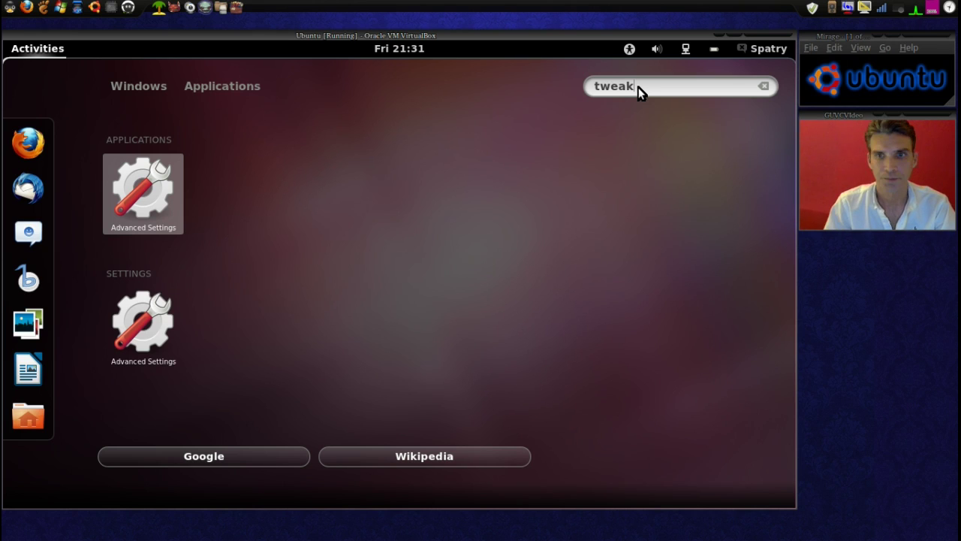
{"action": "left_click", "coordinate": [134, 185]}
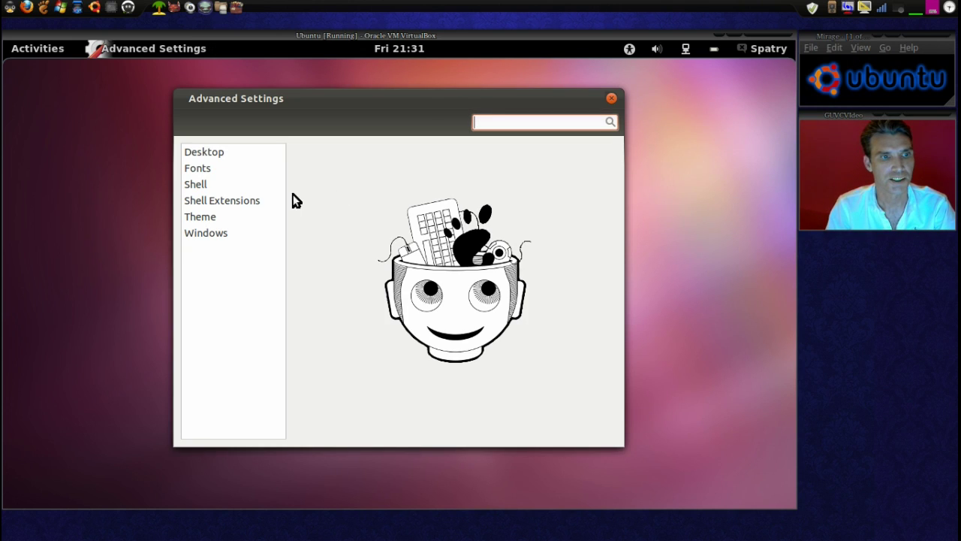
- Turn on the Computer, Home and Trash icons for the desktop in the Desktop settings
{"action": "left_click", "coordinate": [207, 158]}
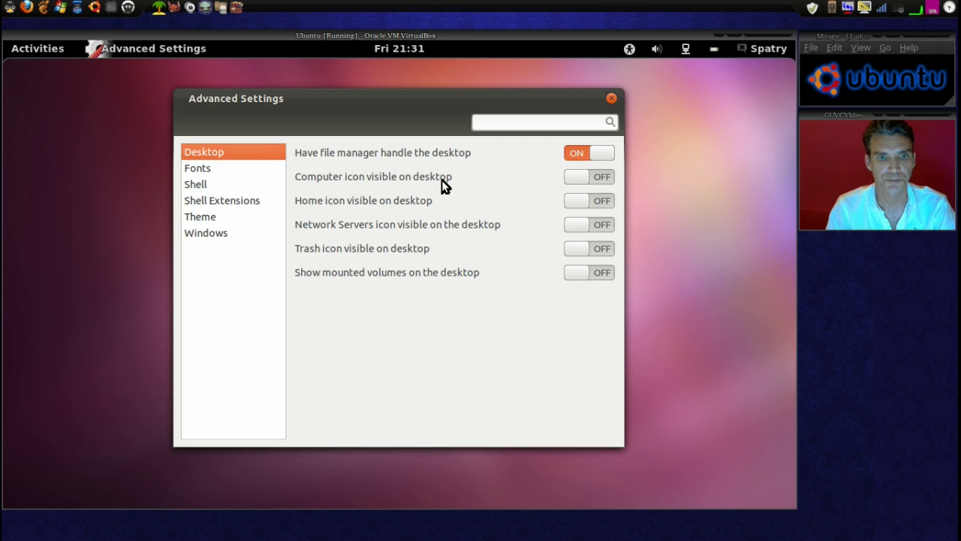
{"action": "left_click", "coordinate": [576, 178]}
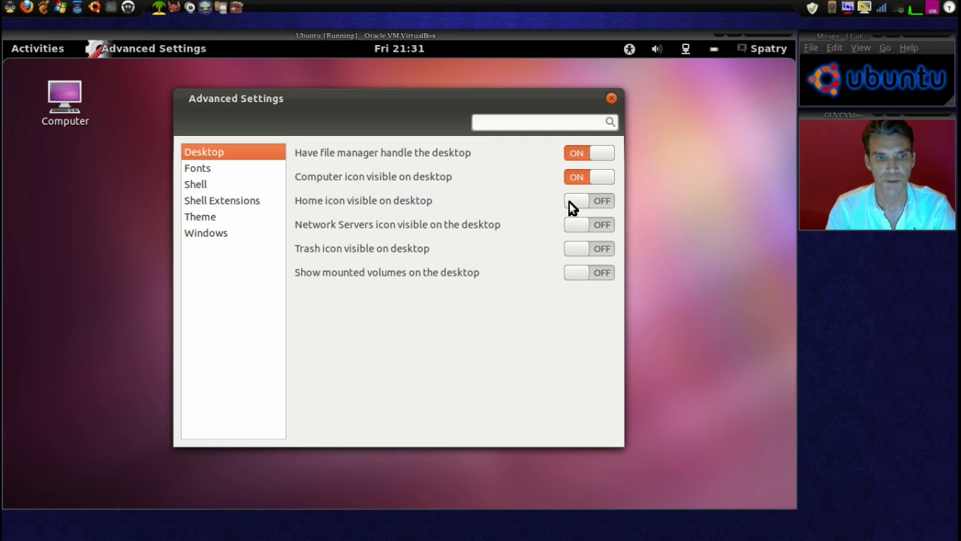
{"action": "left_click_drag", "start_coordinate": [569, 202], "coordinate": [610, 200]}
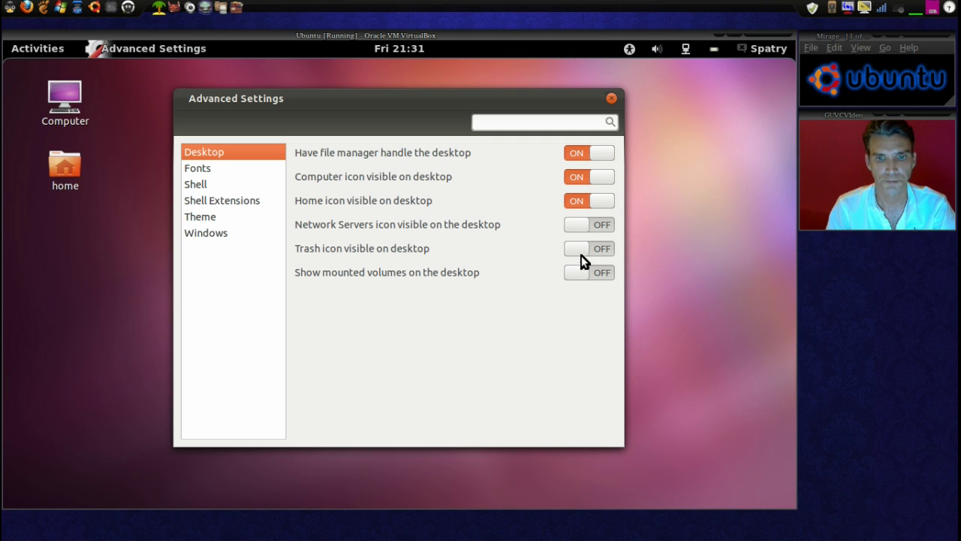
{"action": "left_click_drag", "start_coordinate": [577, 249], "coordinate": [623, 249]}
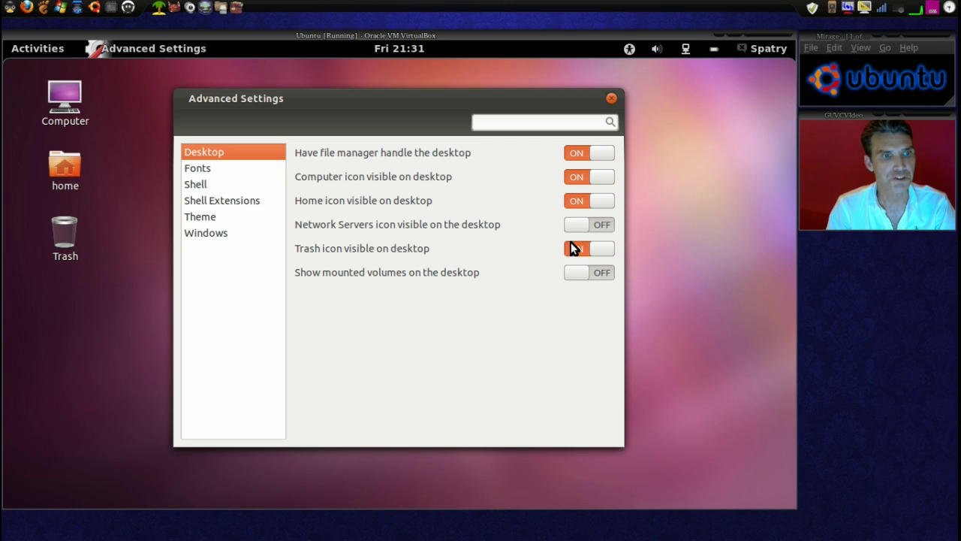
- In the Shell settings, show the date and seconds in the clock and set the titlebar button arrangement to Maximize and Close
{"action": "left_click", "coordinate": [200, 174]}
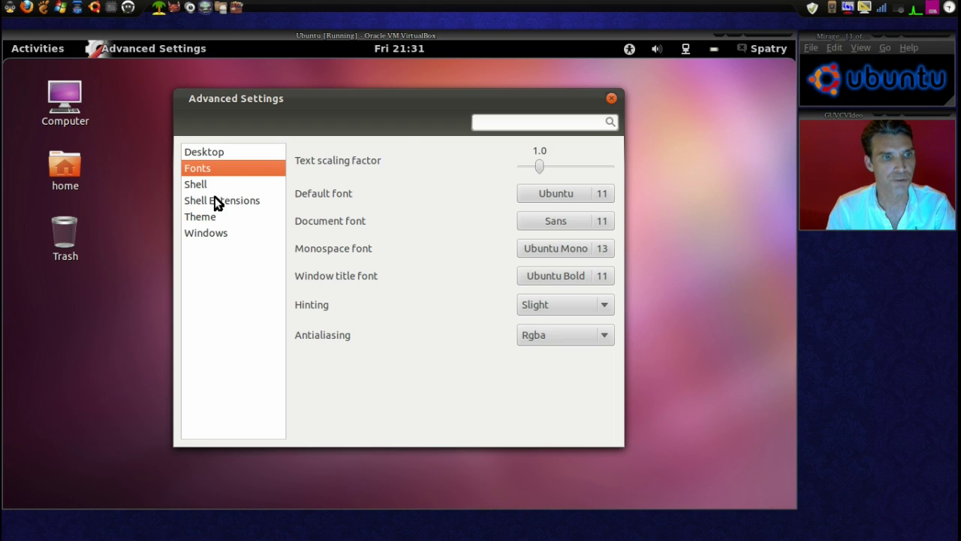
{"action": "left_click", "coordinate": [195, 186]}
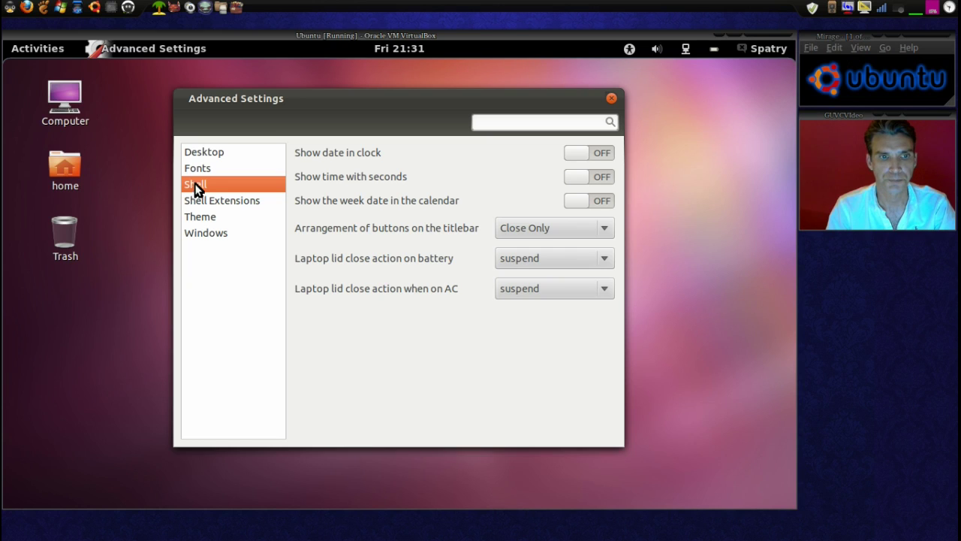
{"action": "left_click", "coordinate": [576, 152]}
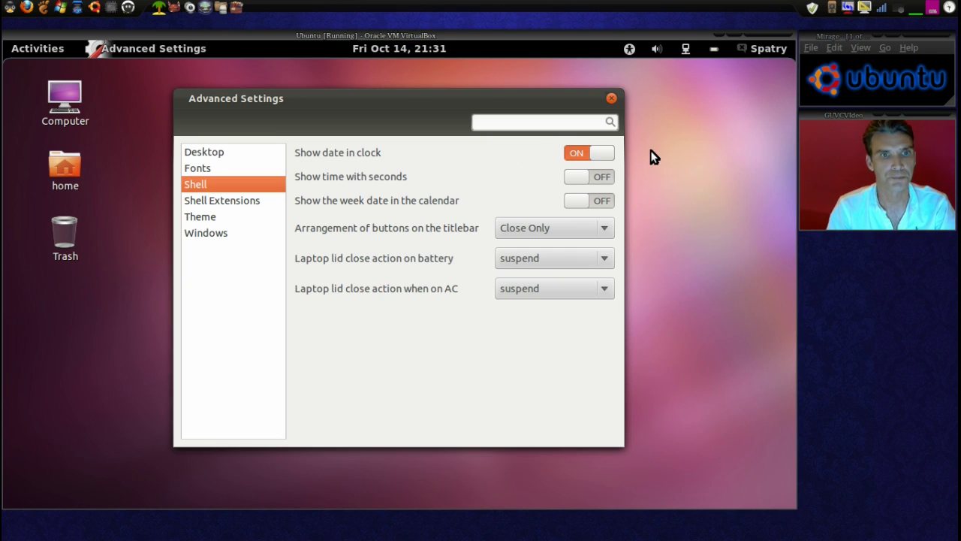
{"action": "left_click", "coordinate": [581, 178]}
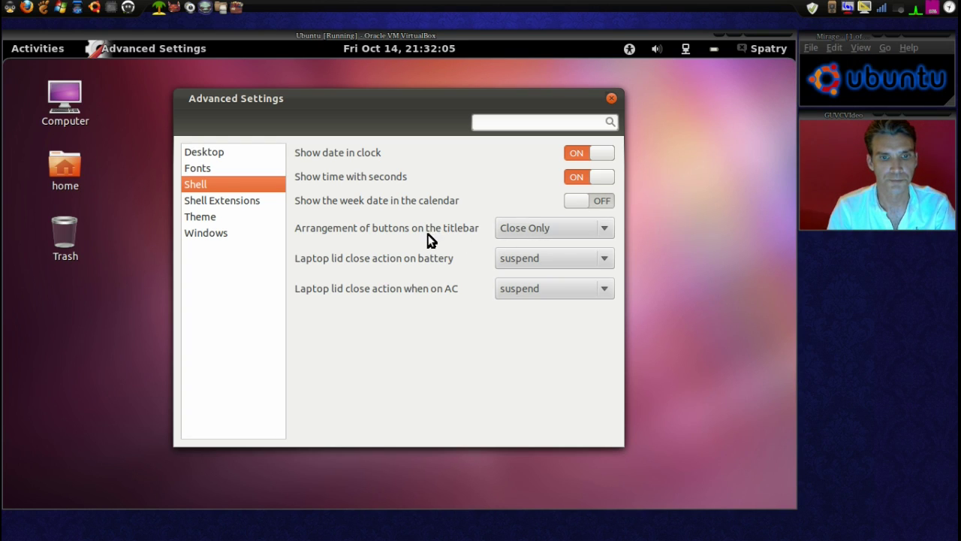
{"action": "left_click", "coordinate": [544, 230]}
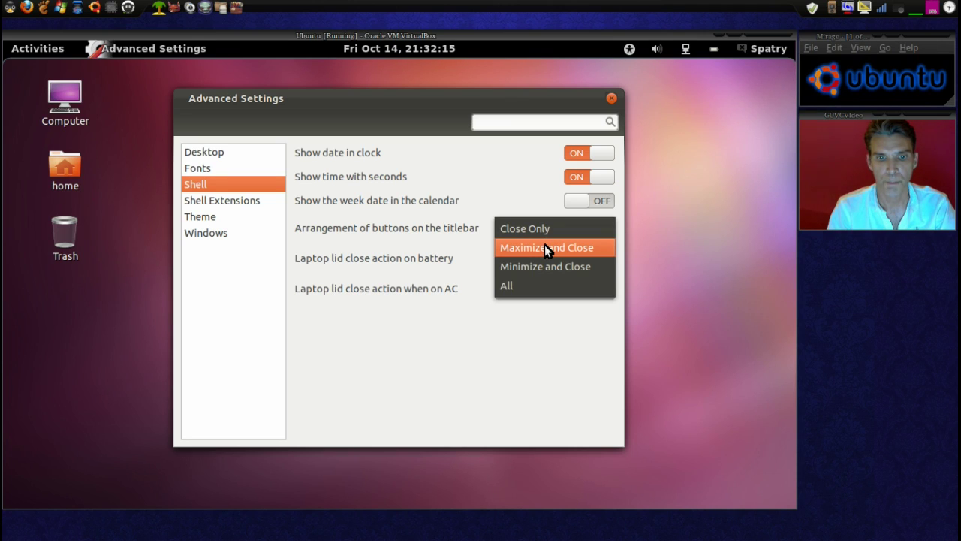
{"action": "left_click", "coordinate": [545, 248]}
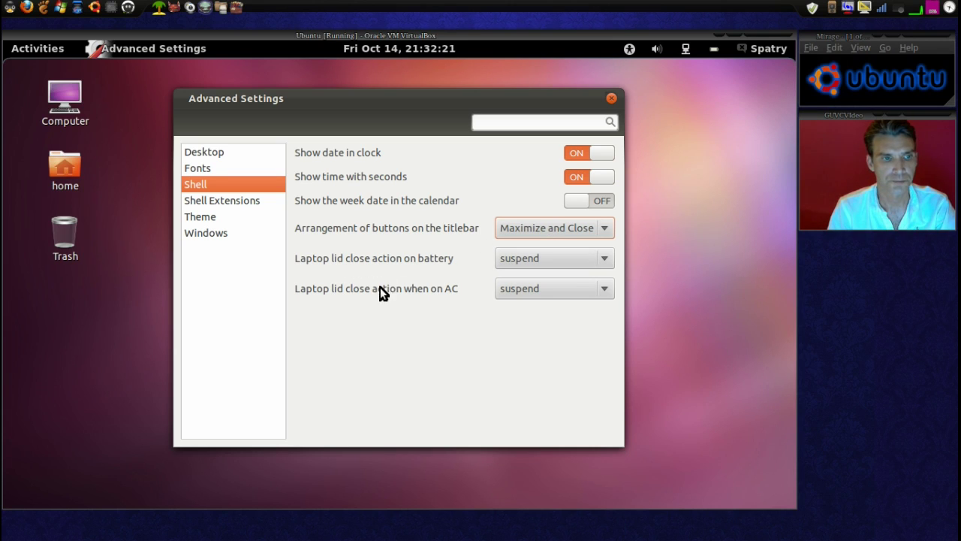
- Try the Atlanta window theme, set the window theme to Metabox instead, and close Advanced Settings
{"action": "left_click", "coordinate": [223, 203]}
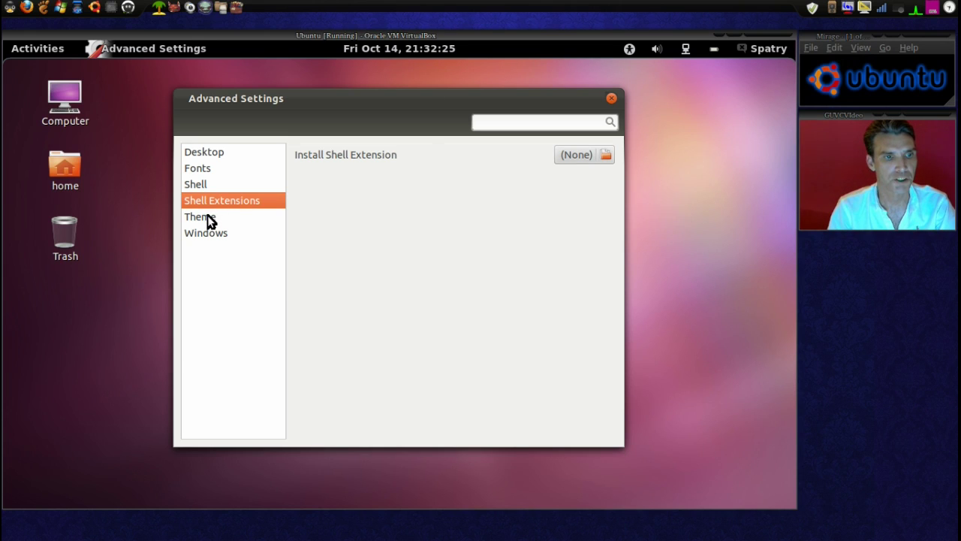
{"action": "left_click", "coordinate": [208, 217]}
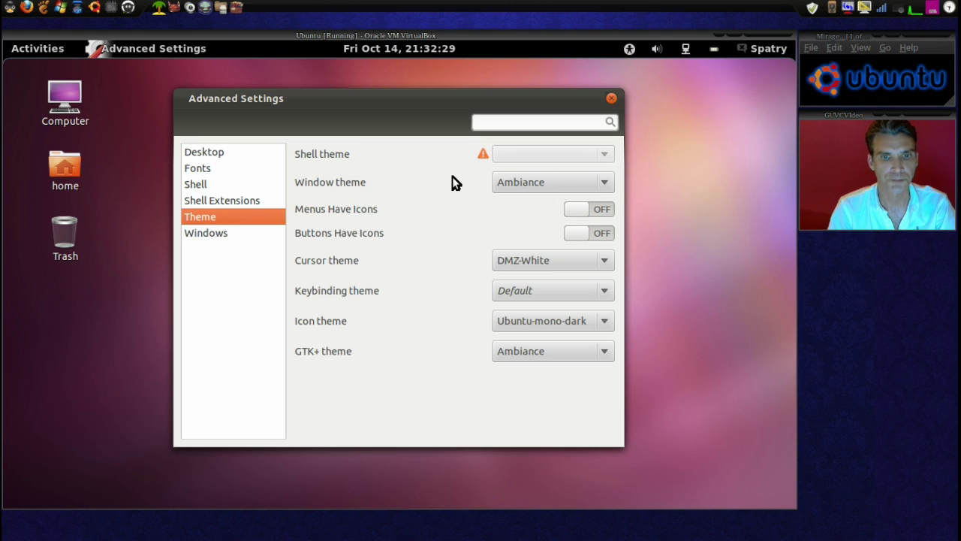
{"action": "left_click", "coordinate": [604, 180]}
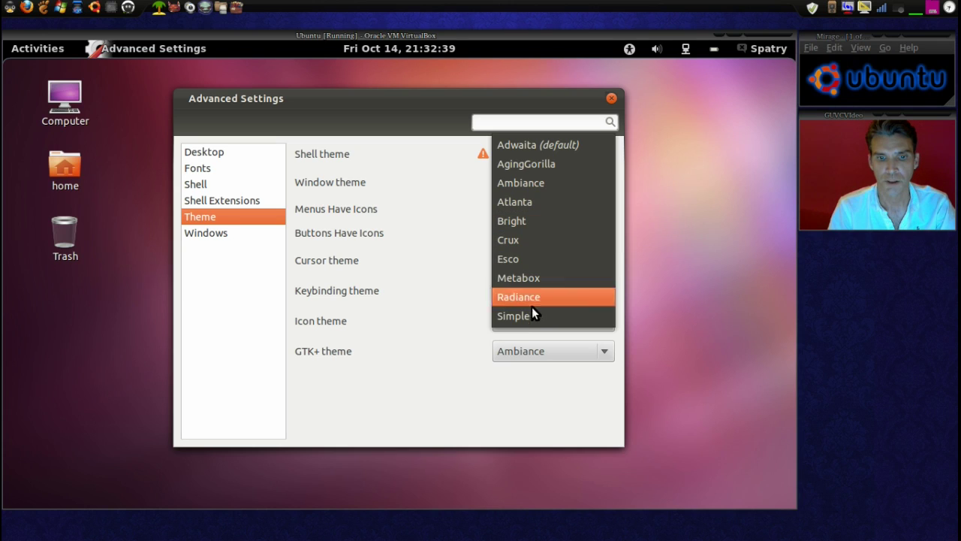
{"action": "left_click", "coordinate": [531, 201]}
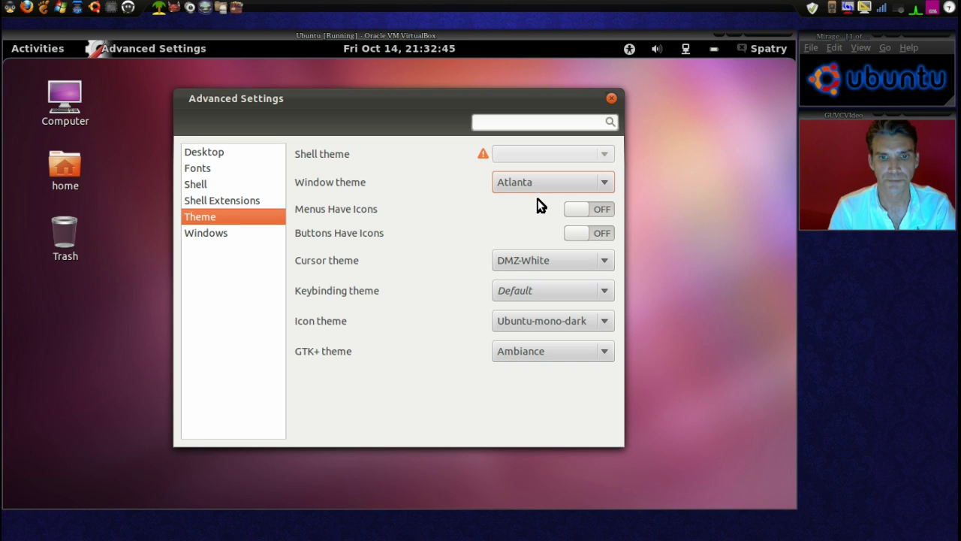
{"action": "left_click", "coordinate": [562, 185]}
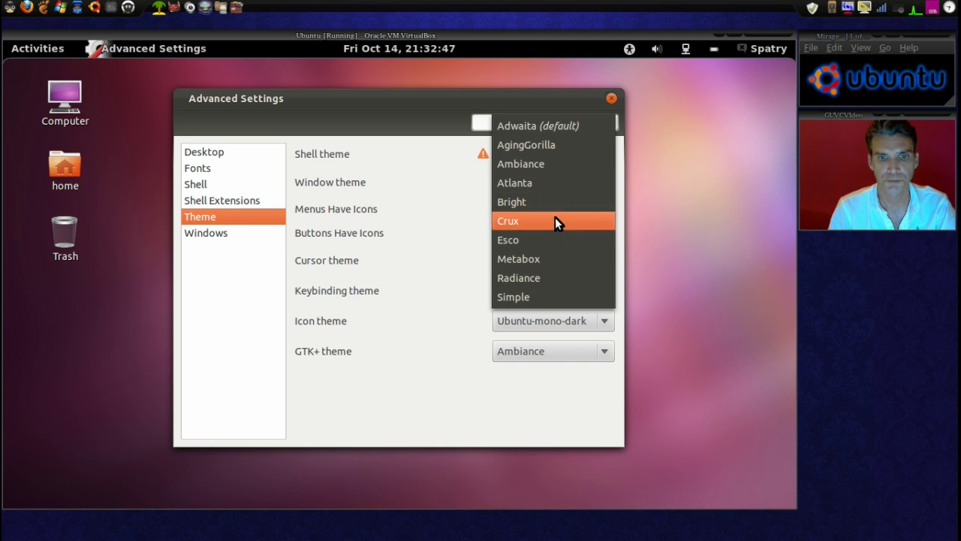
{"action": "left_click", "coordinate": [549, 261]}
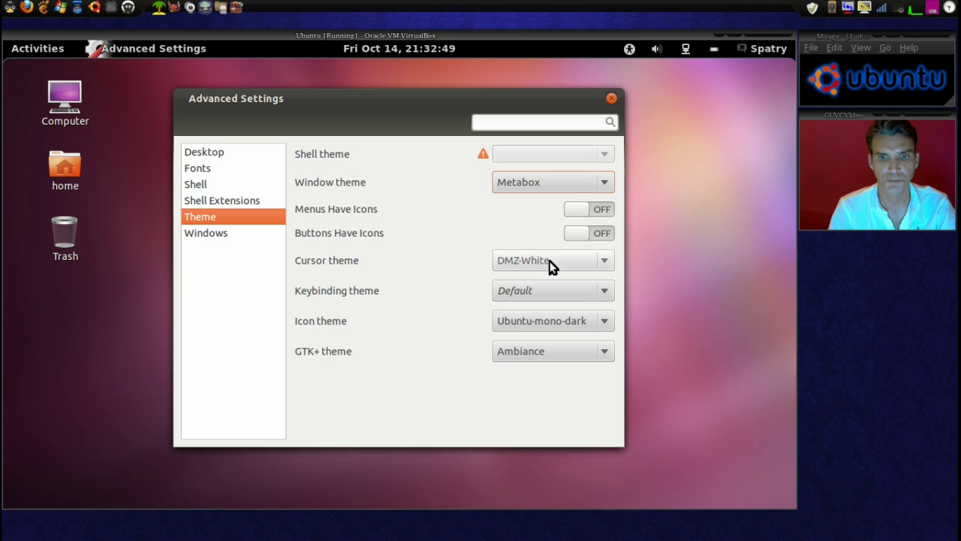
{"action": "left_click", "coordinate": [201, 233]}
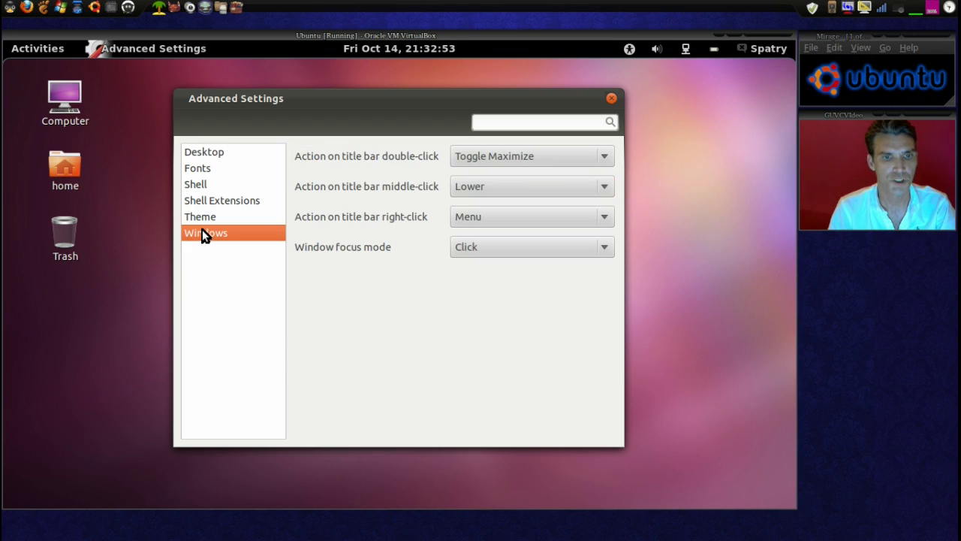
{"action": "left_click", "coordinate": [611, 98]}
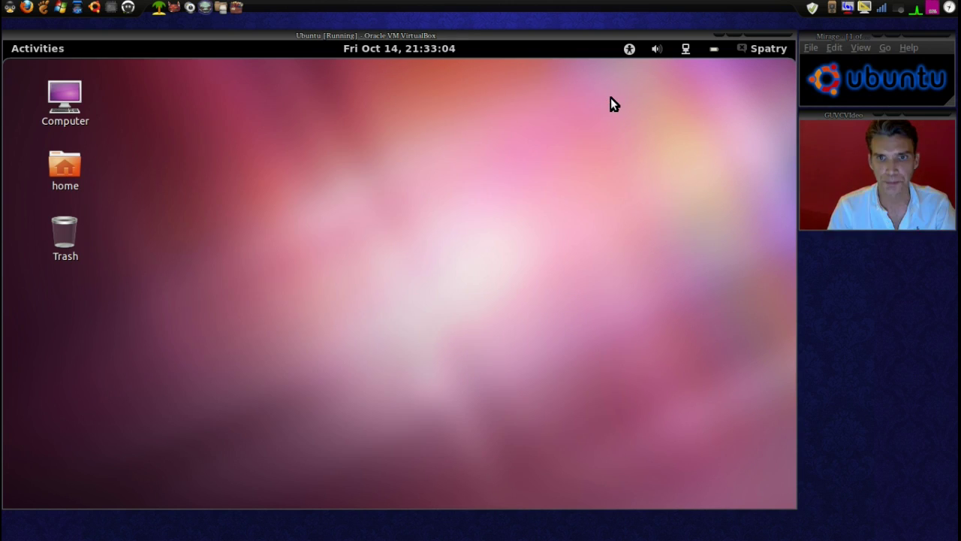
- Open the Appearance settings from the desktop and set the UI theme to Adwaita
{"action": "right_click", "coordinate": [589, 148]}
{"action": "left_click", "coordinate": [633, 250]}
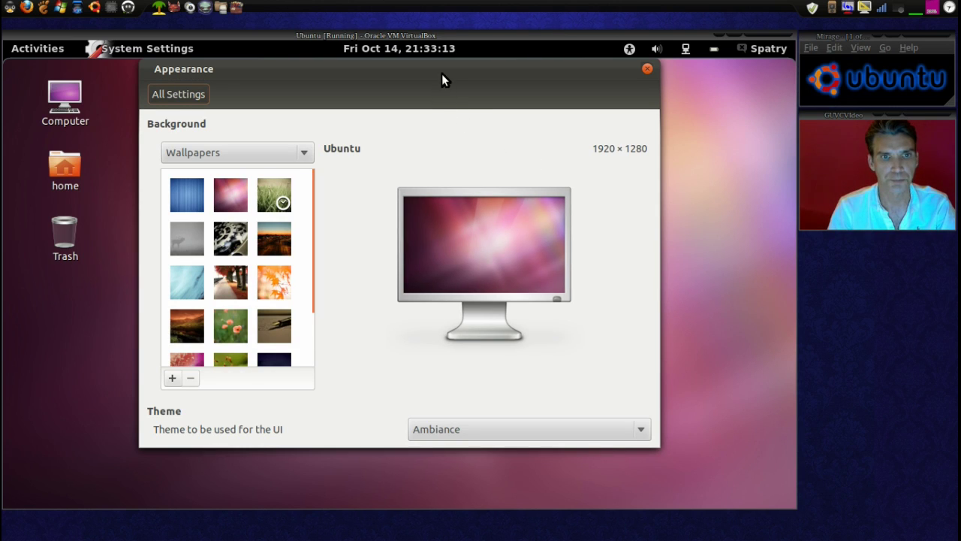
{"action": "left_click_drag", "start_coordinate": [440, 71], "coordinate": [455, 92]}
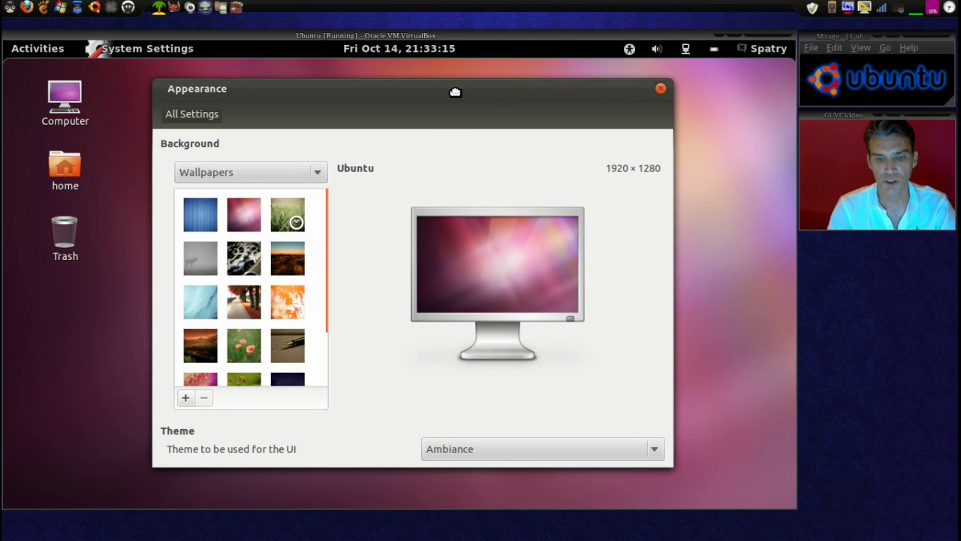
{"action": "left_click", "coordinate": [517, 456]}
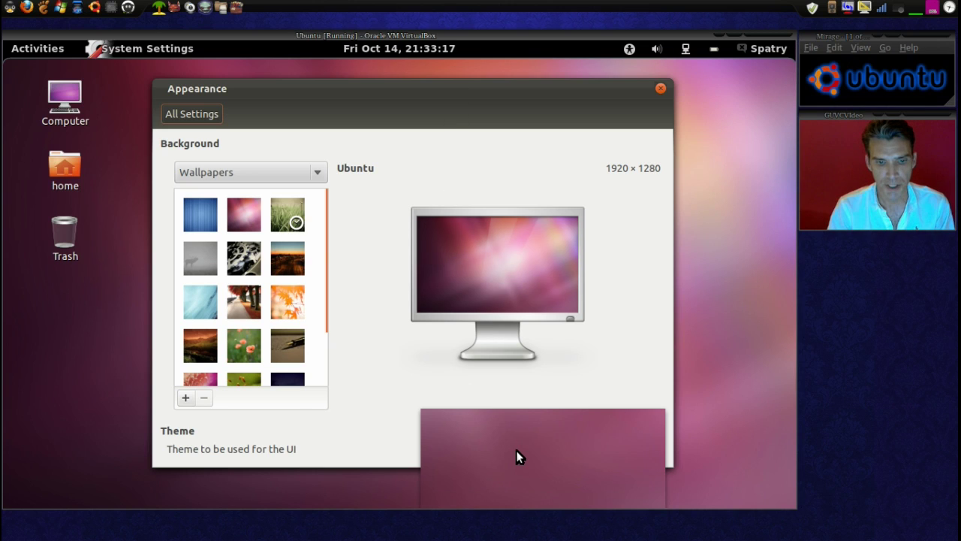
{"action": "left_click", "coordinate": [519, 451]}
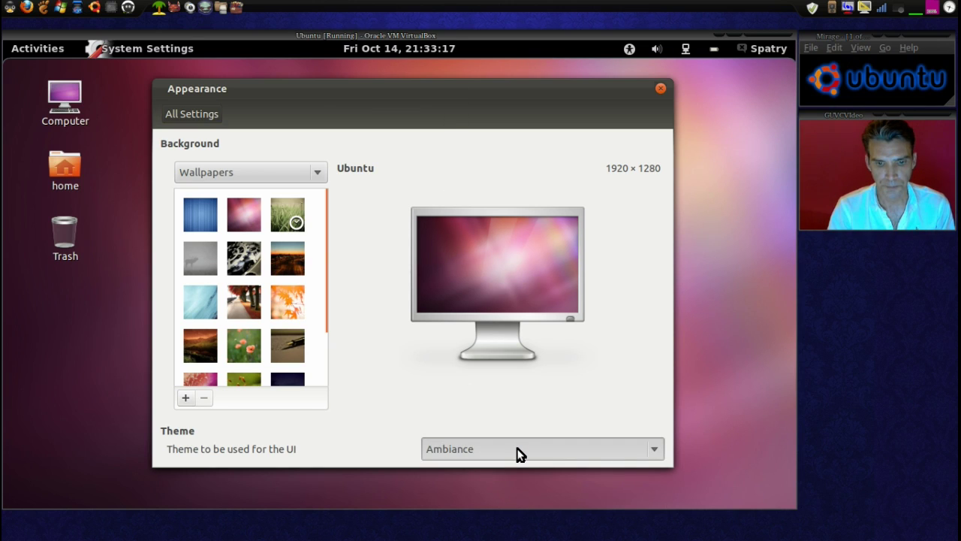
{"action": "scroll", "coordinate": [547, 453], "scroll_direction": "up", "scroll_amount": 1}
{"action": "left_click", "coordinate": [651, 452]}
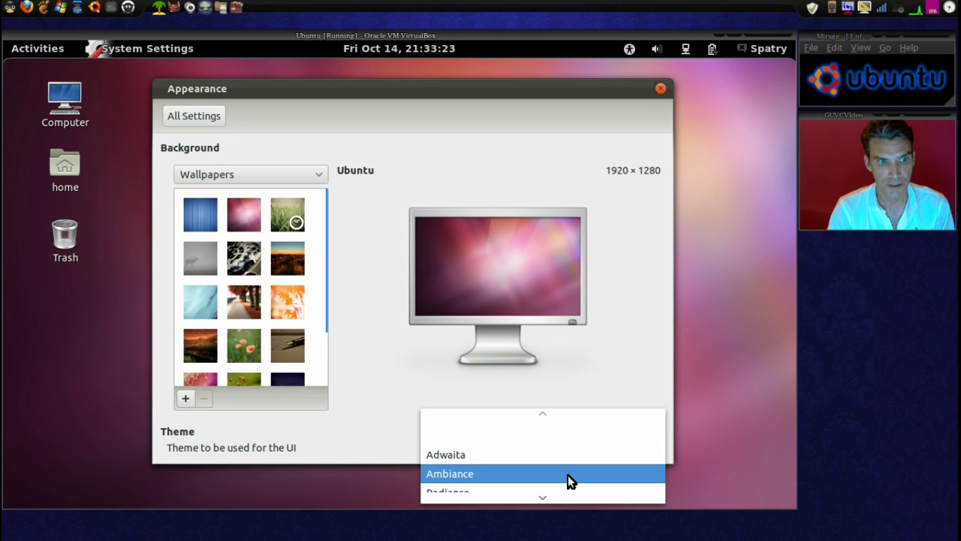
{"action": "scroll", "coordinate": [568, 481], "scroll_direction": "down", "scroll_amount": 2}
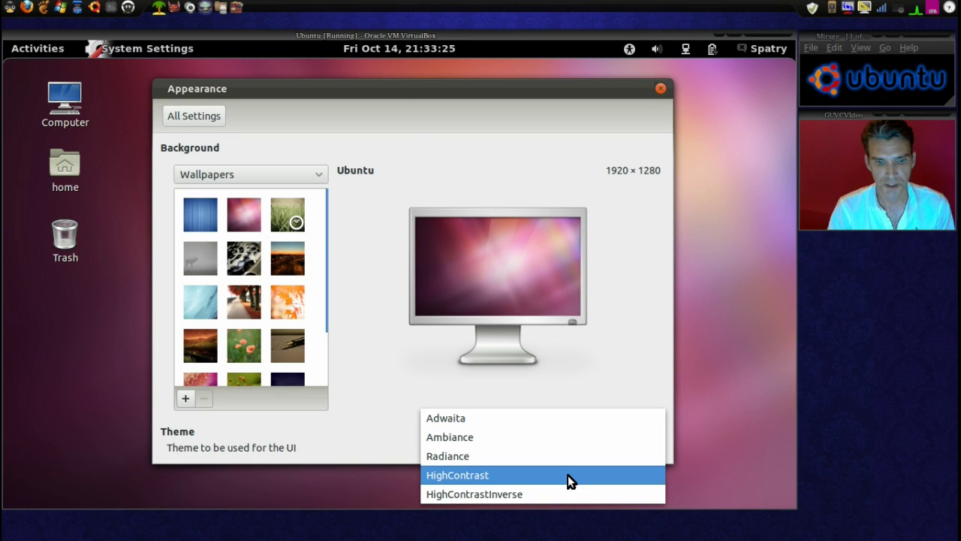
{"action": "left_click", "coordinate": [466, 418]}
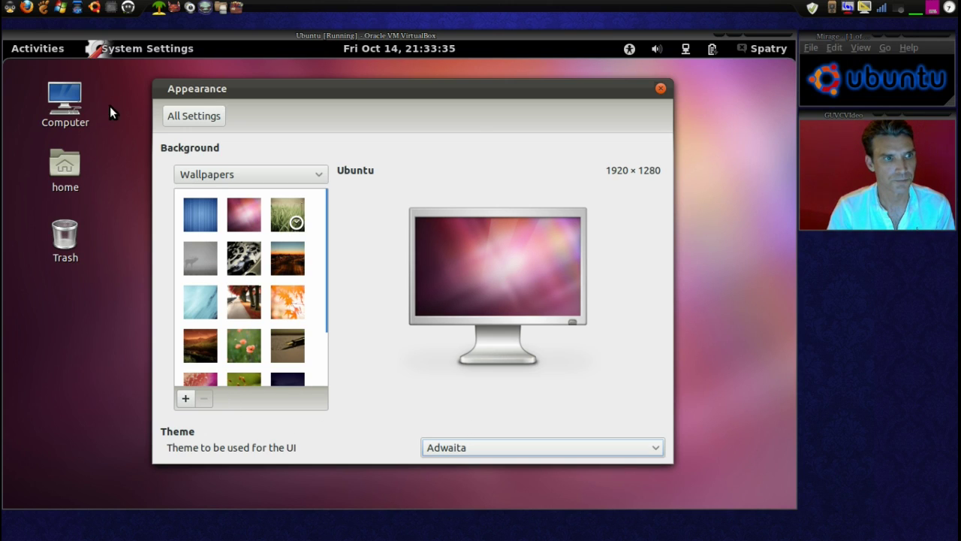
- Try the Ambiance and Radiance UI themes, set the theme back to Adwaita, and close the Appearance settings
{"action": "left_click", "coordinate": [489, 447]}
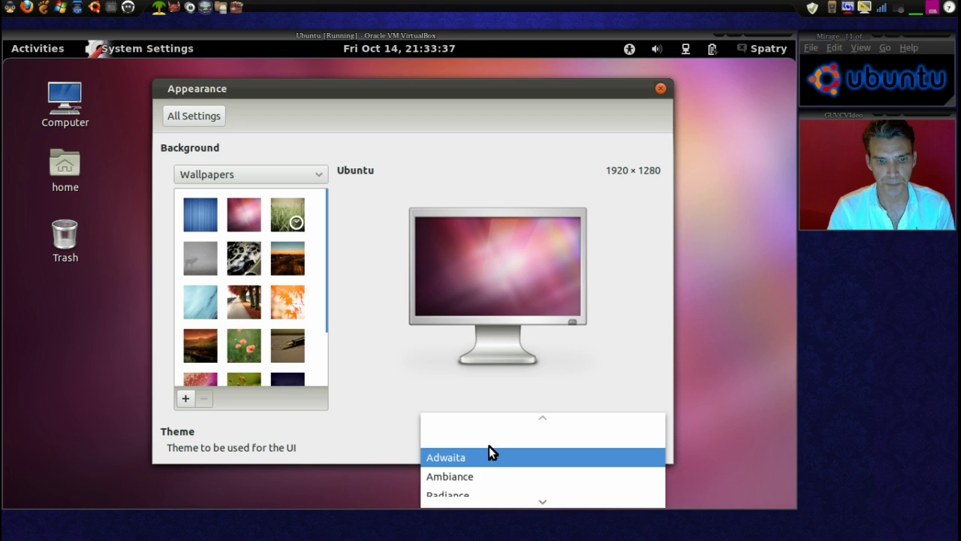
{"action": "left_click", "coordinate": [486, 478]}
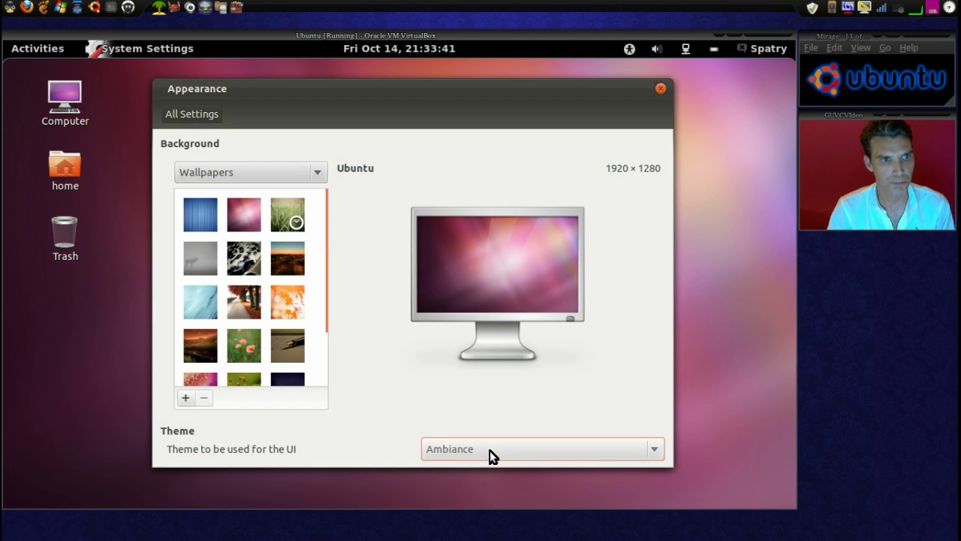
{"action": "left_click", "coordinate": [489, 449]}
{"action": "left_click", "coordinate": [493, 481]}
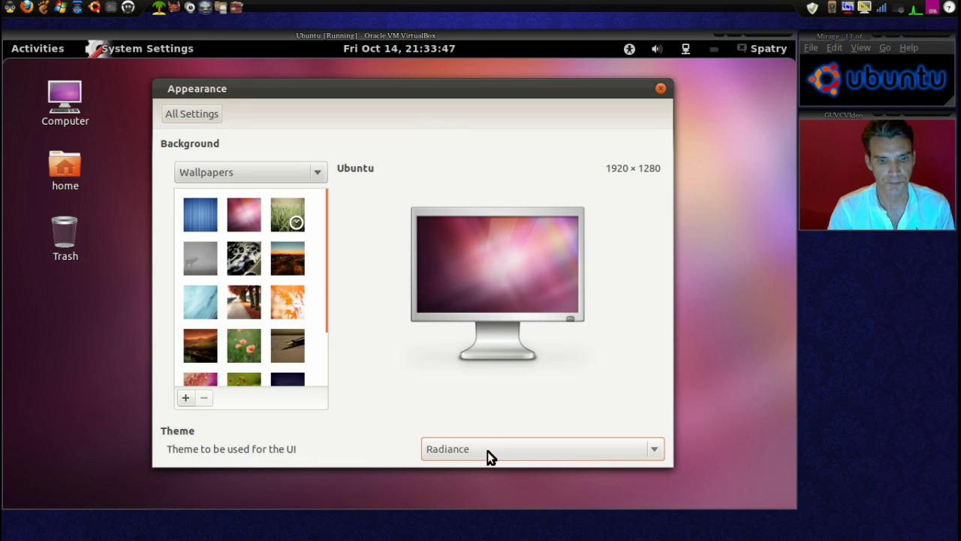
{"action": "left_click", "coordinate": [487, 450]}
{"action": "key", "text": "Escape"}
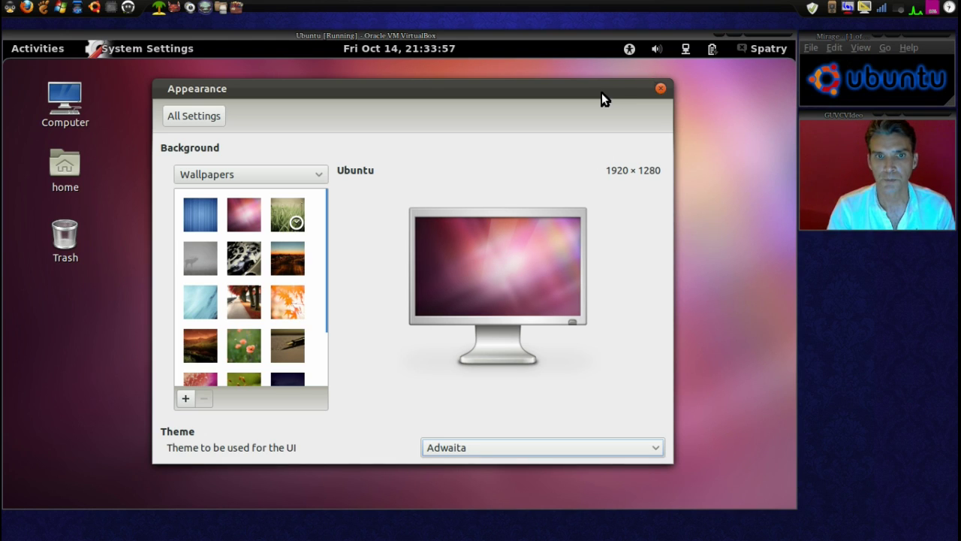
{"action": "mouse_move", "coordinate": [601, 93]}
{"action": "left_mouse_down"}
{"action": "mouse_move", "coordinate": [628, 96]}
{"action": "mouse_move", "coordinate": [607, 106]}
{"action": "mouse_move", "coordinate": [618, 101]}
{"action": "left_mouse_up"}
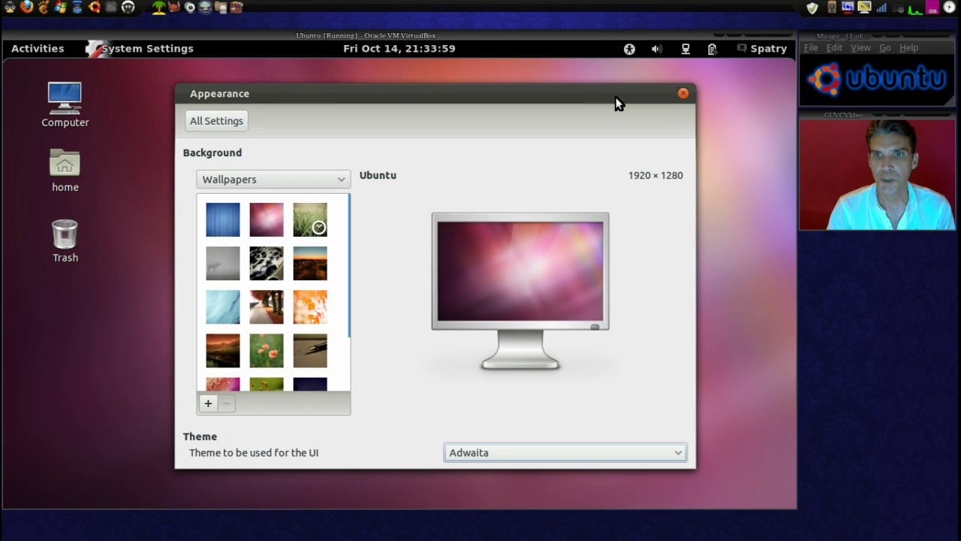
{"action": "left_click", "coordinate": [684, 94]}
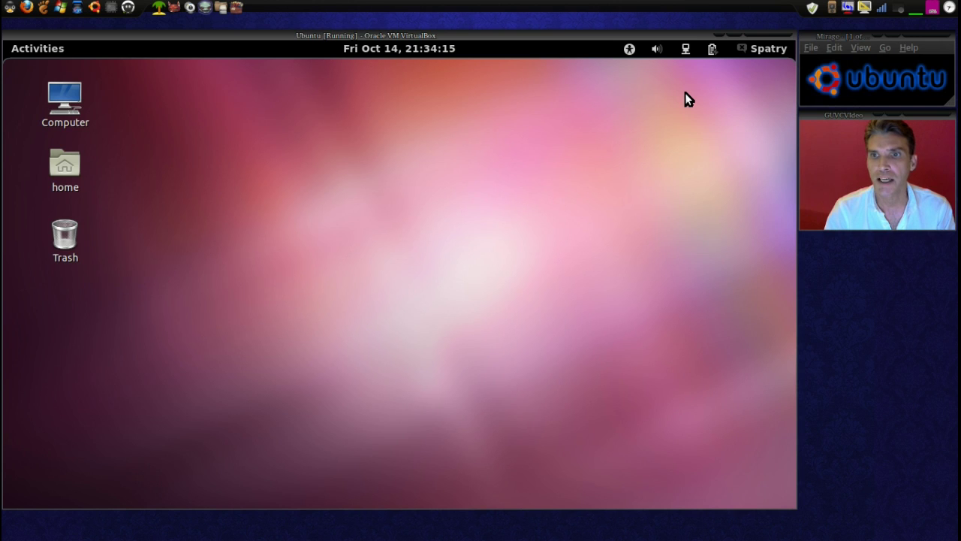
- Launch AisleRiot Solitaire from the applications overview and move its Klondike window around the desktop
{"action": "left_click", "coordinate": [31, 48]}
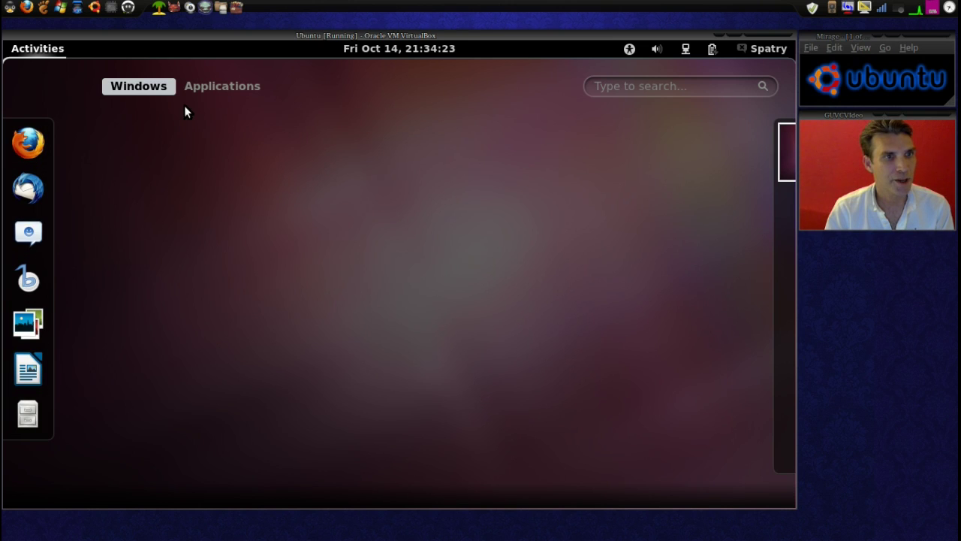
{"action": "left_click", "coordinate": [190, 84]}
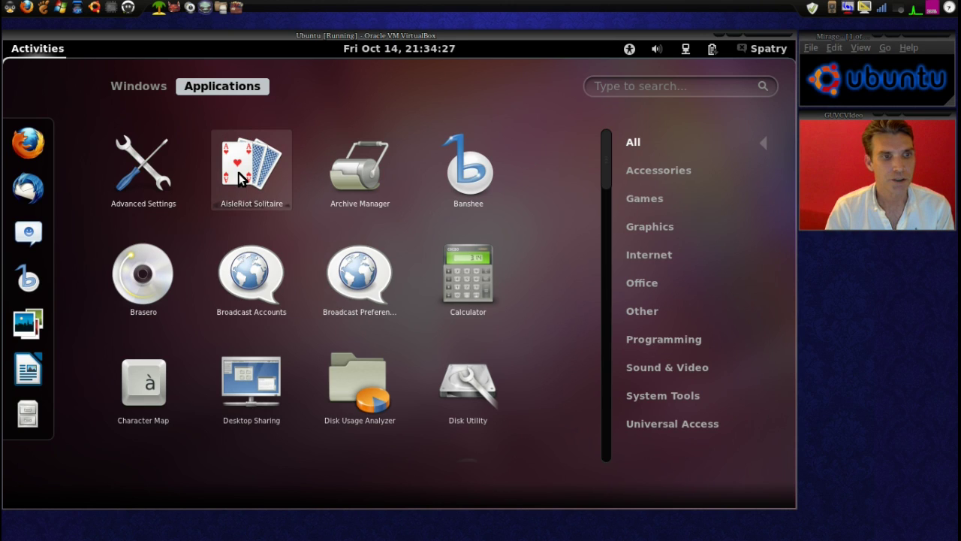
{"action": "left_click", "coordinate": [246, 178]}
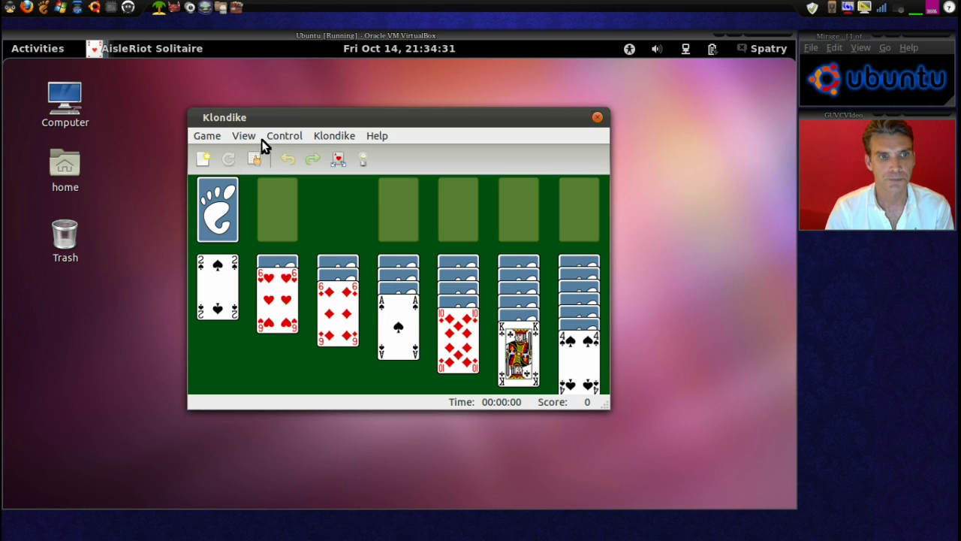
{"action": "left_click_drag", "start_coordinate": [277, 117], "coordinate": [361, 143]}
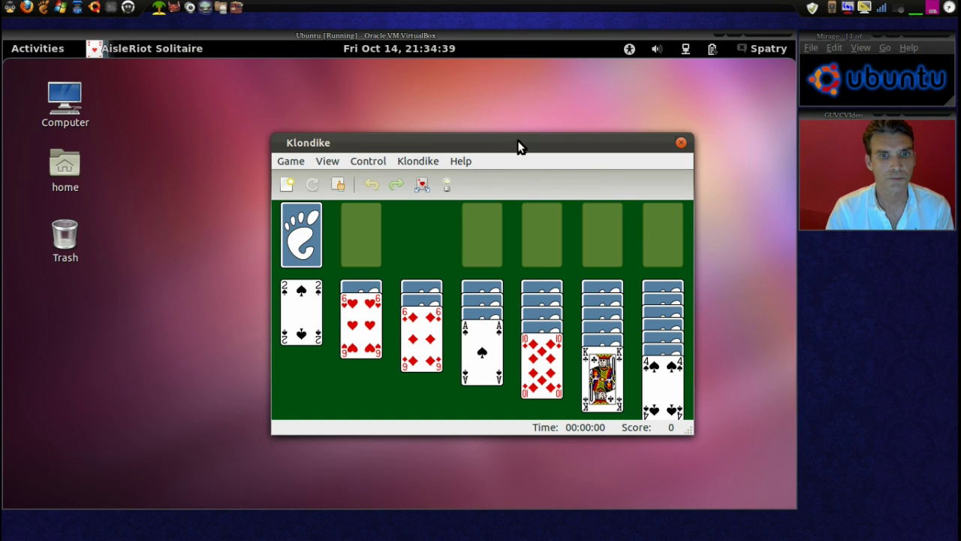
{"action": "left_click_drag", "start_coordinate": [517, 143], "coordinate": [440, 117]}
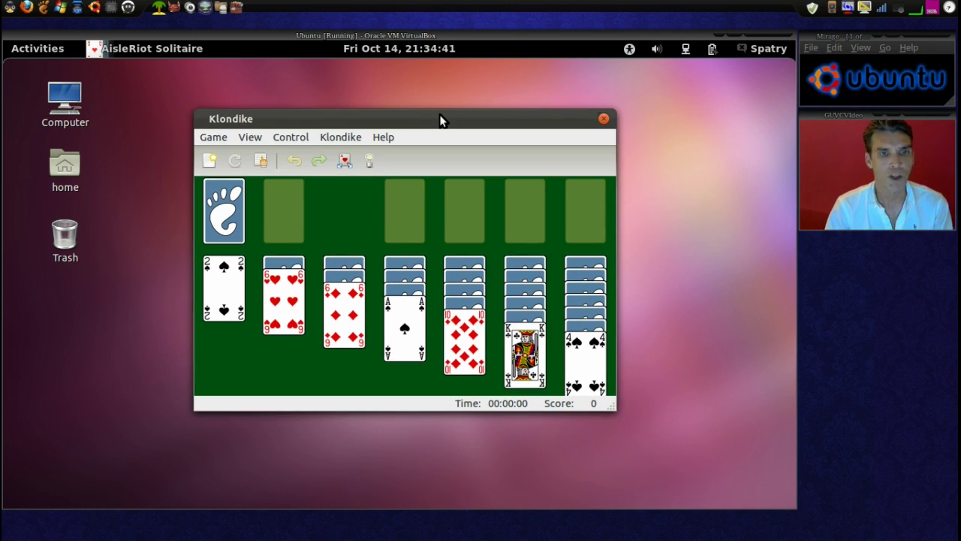